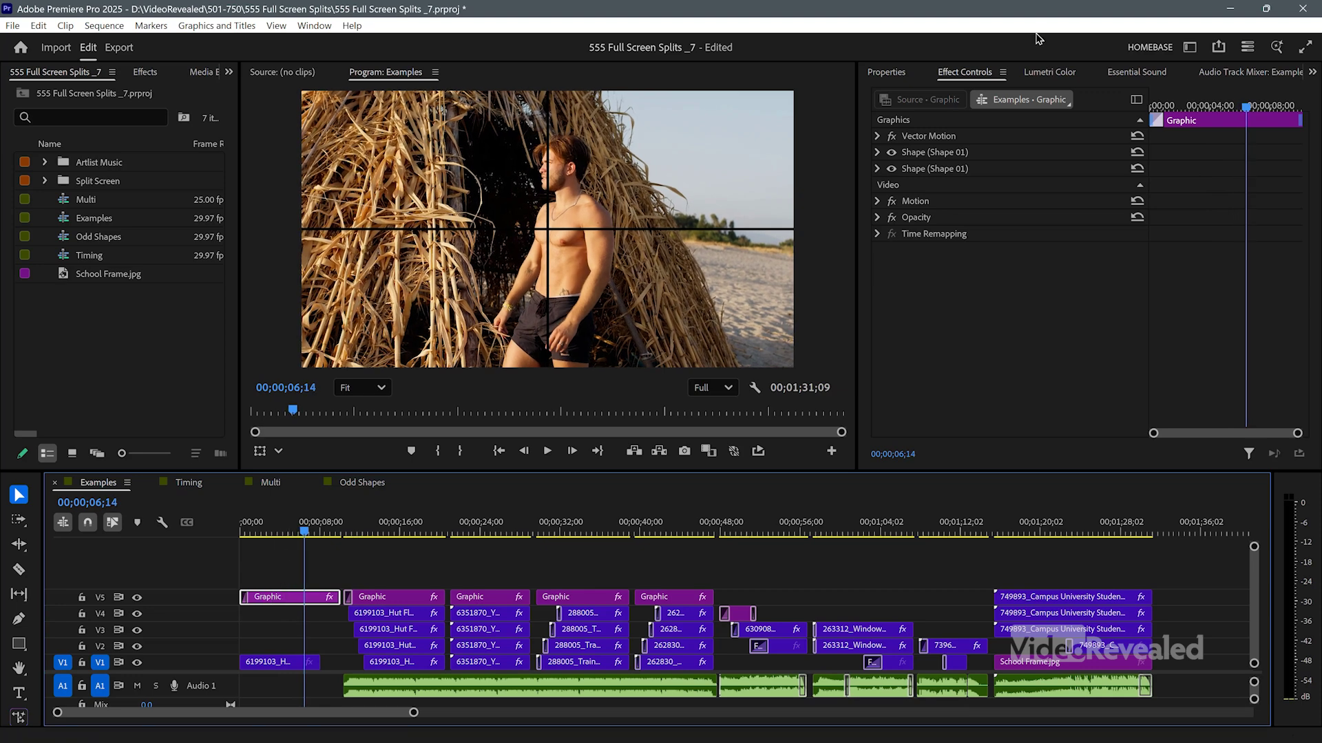
Step: Examine the appearance, alignment and transform settings of the two bar shapes in the opening graphic
{"action": "left_click", "coordinate": [886, 73]}
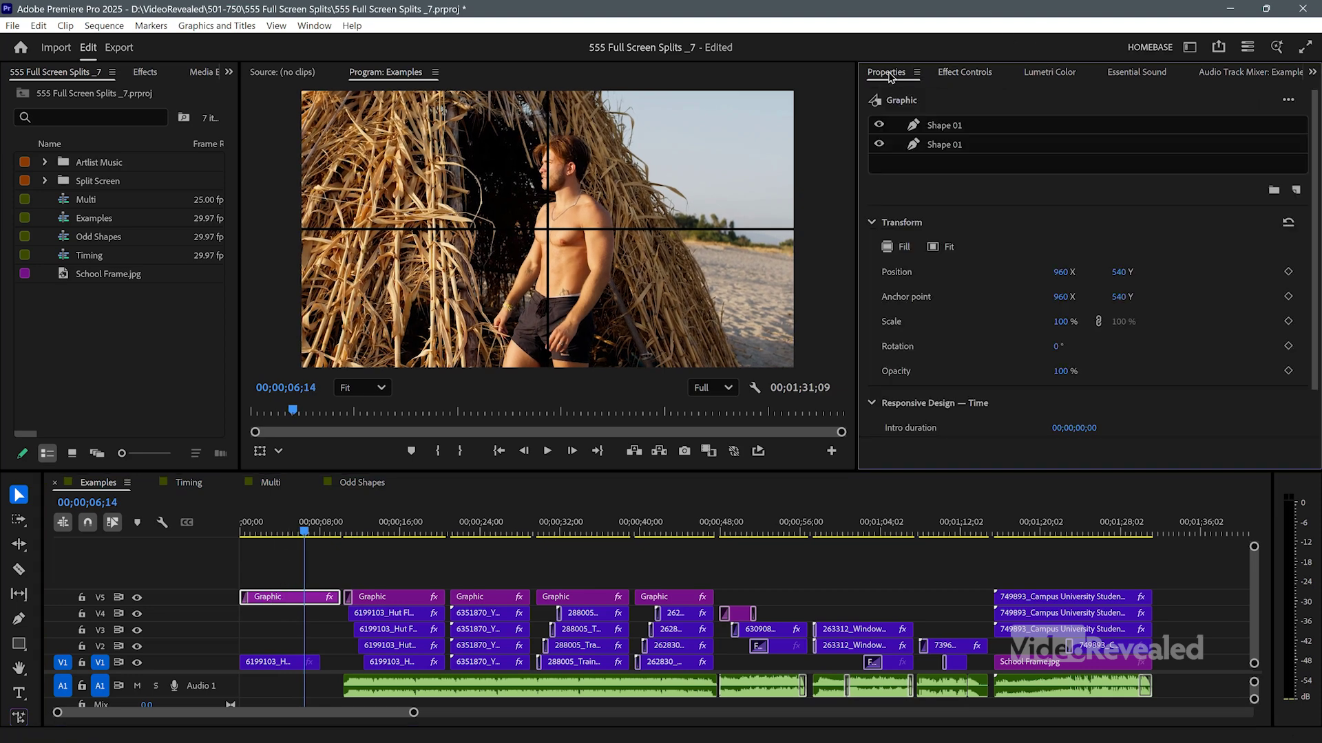
{"action": "left_click", "coordinate": [945, 128]}
{"action": "left_click", "coordinate": [939, 146]}
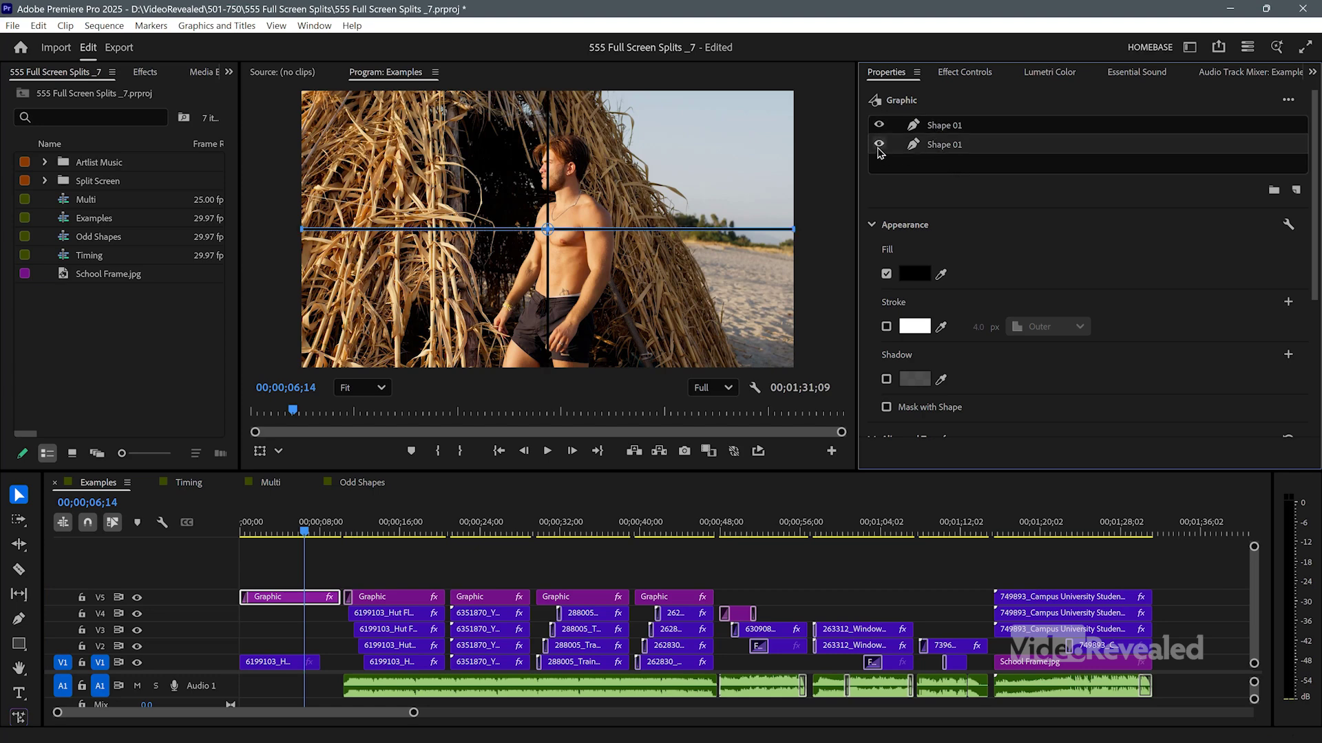
{"action": "left_click", "coordinate": [879, 145]}
{"action": "left_click", "coordinate": [879, 144]}
{"action": "scroll", "coordinate": [1170, 234], "scroll_direction": "down", "scroll_amount": 5}
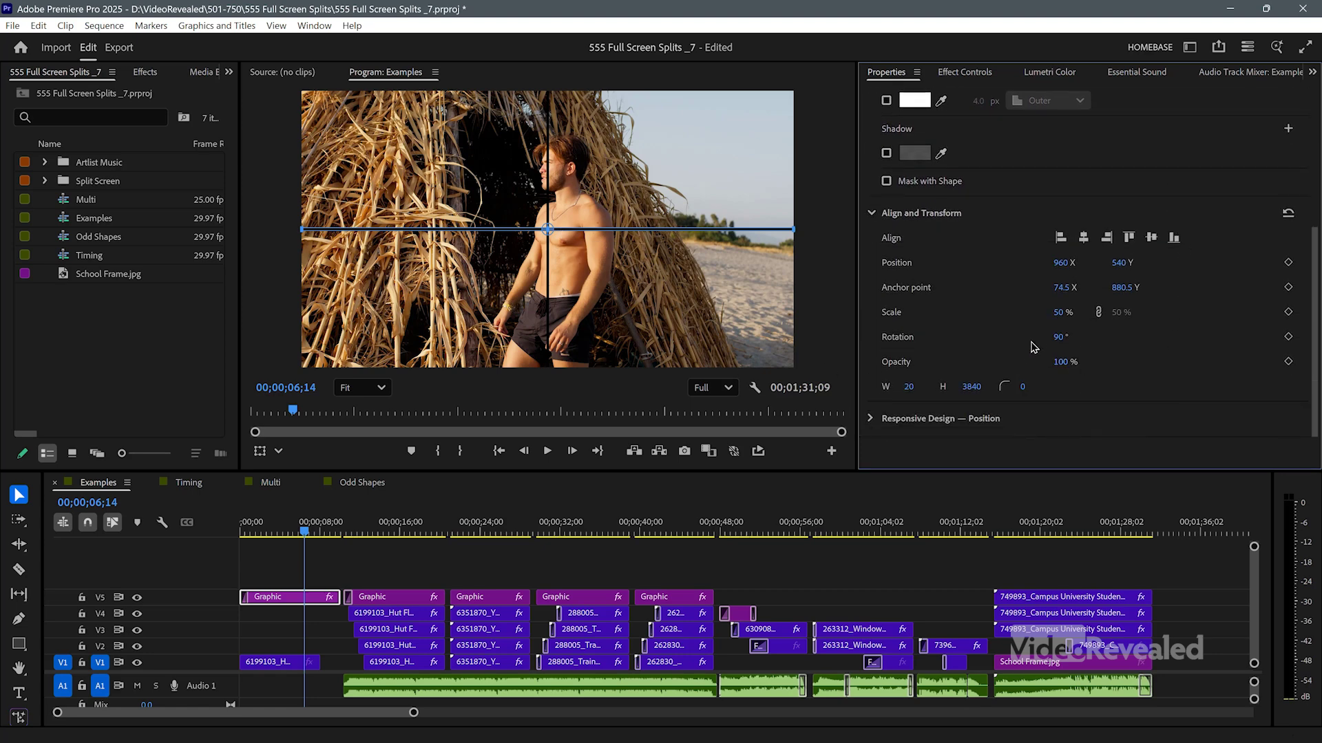
{"action": "left_click_drag", "start_coordinate": [908, 392], "coordinate": [907, 381]}
{"action": "scroll", "coordinate": [982, 300], "scroll_direction": "up", "scroll_amount": 5}
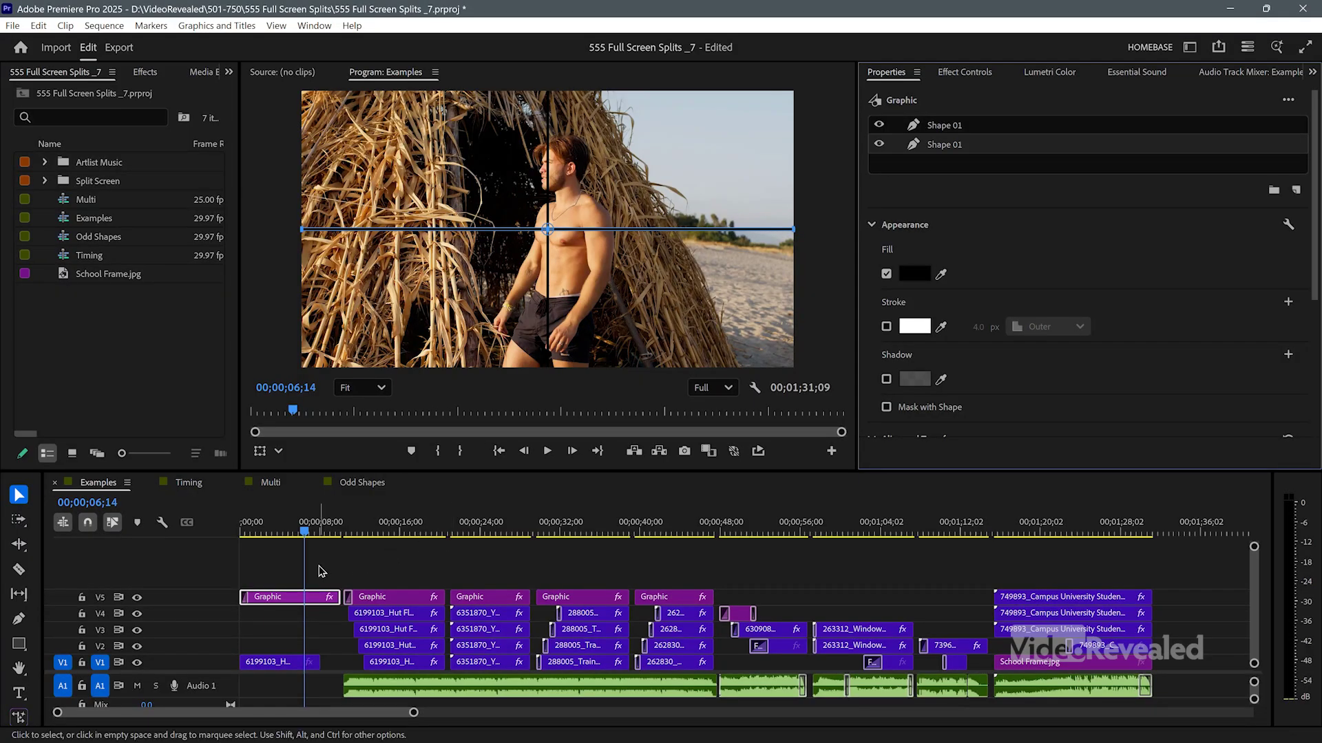
Step: Clear the clip selection and play a short stretch of the first example around five seconds
{"action": "left_click", "coordinate": [322, 572]}
{"action": "left_click_drag", "start_coordinate": [304, 531], "coordinate": [282, 530]}
{"action": "key", "text": "space"}
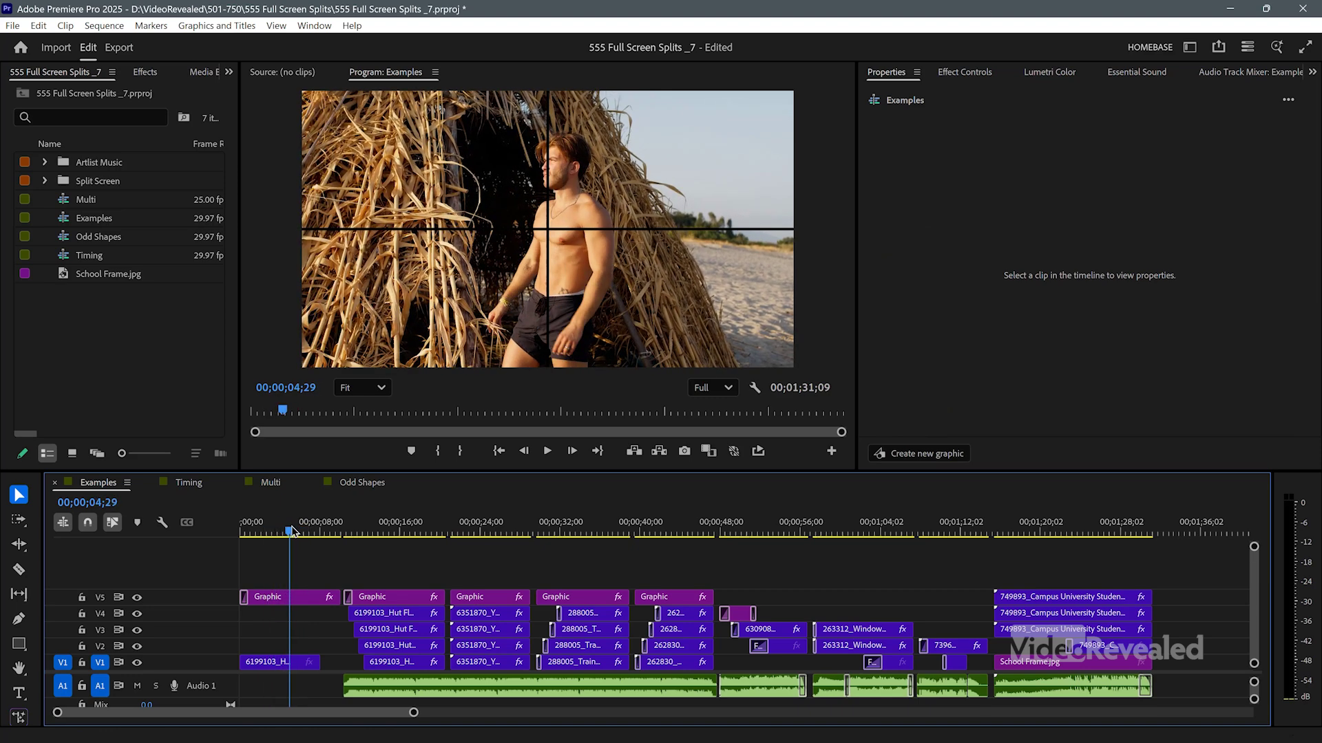
{"action": "key", "text": "space"}
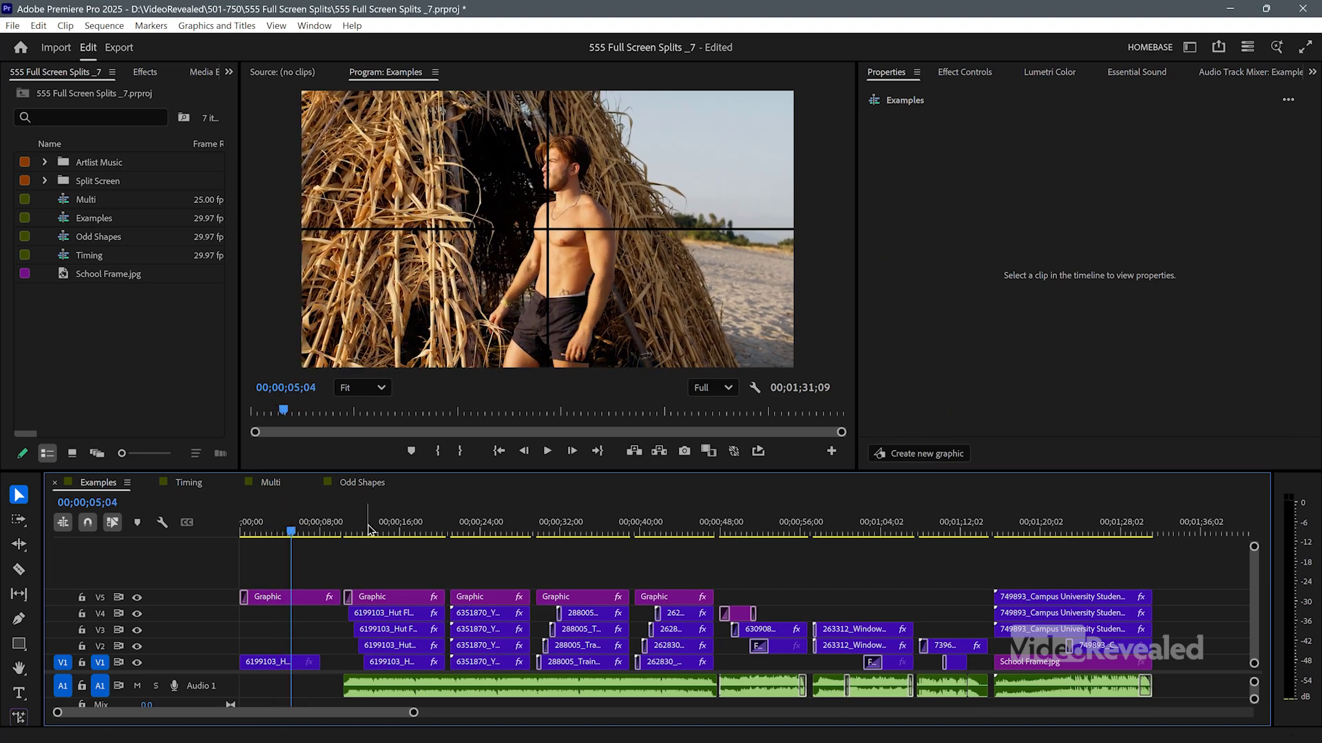
Step: Play the second example in the Examples sequence from its start to review how the four quadrants appear in turn
{"action": "left_click", "coordinate": [337, 534]}
{"action": "key", "text": "space"}
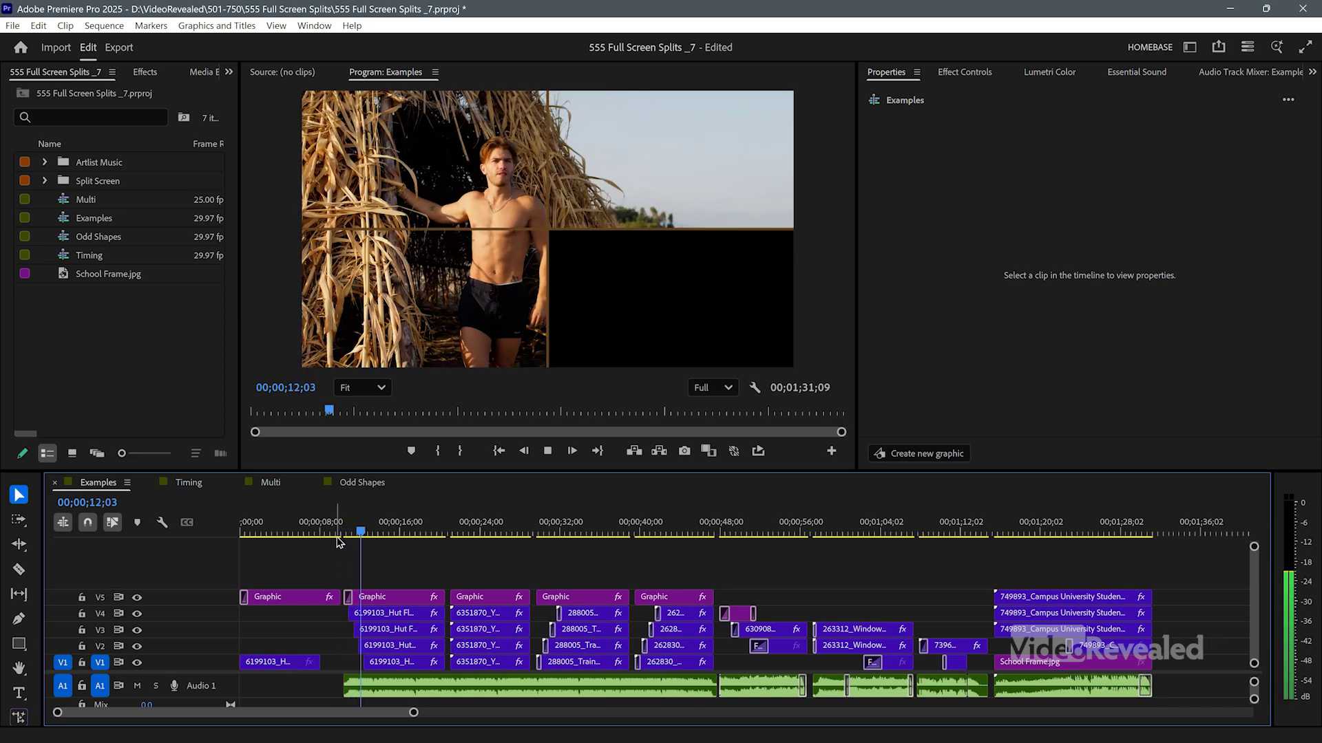
{"action": "key", "text": "space"}
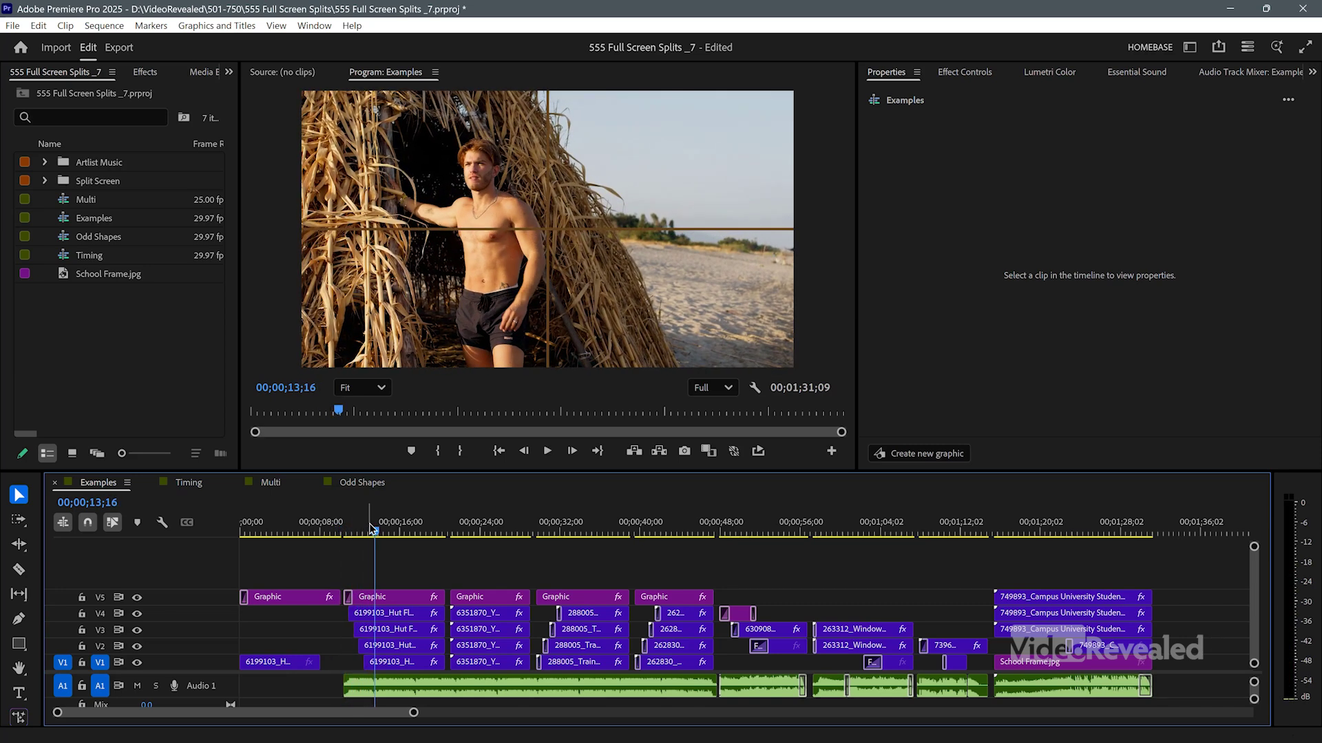
{"action": "left_click", "coordinate": [342, 530]}
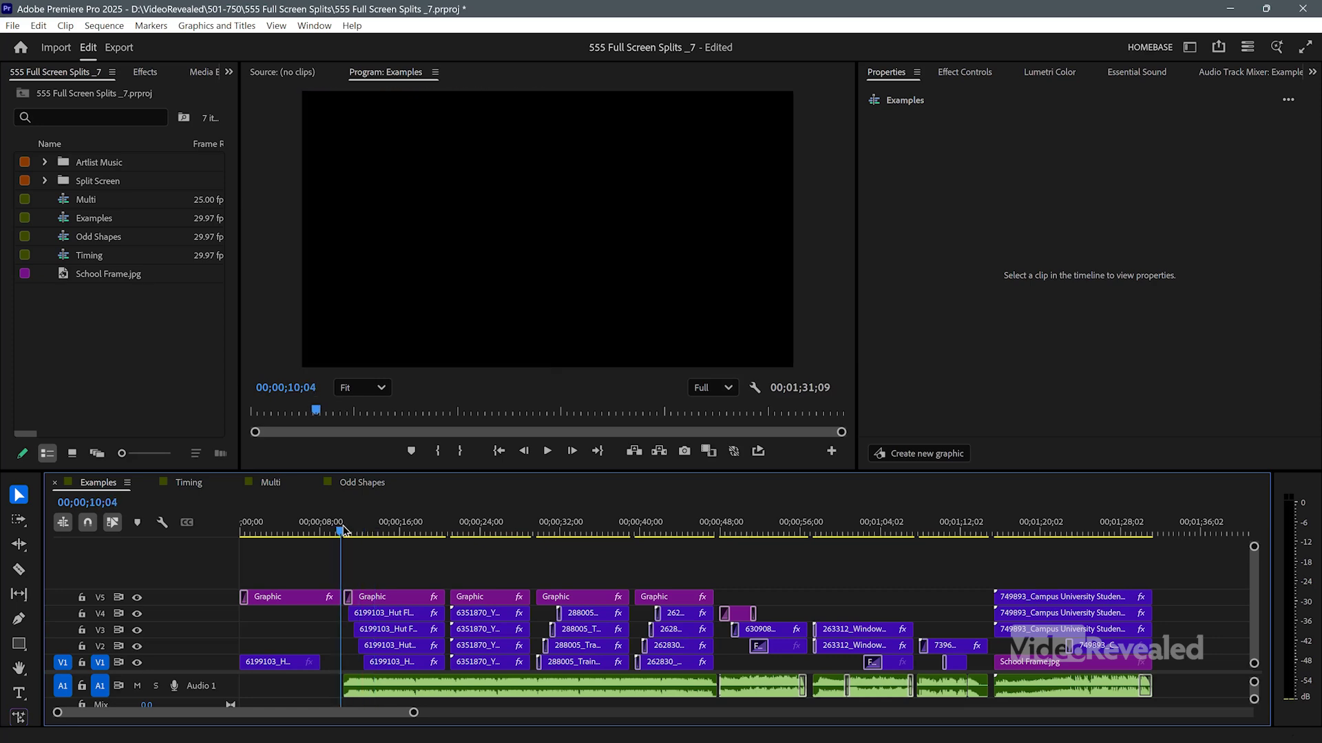
{"action": "key", "text": "space"}
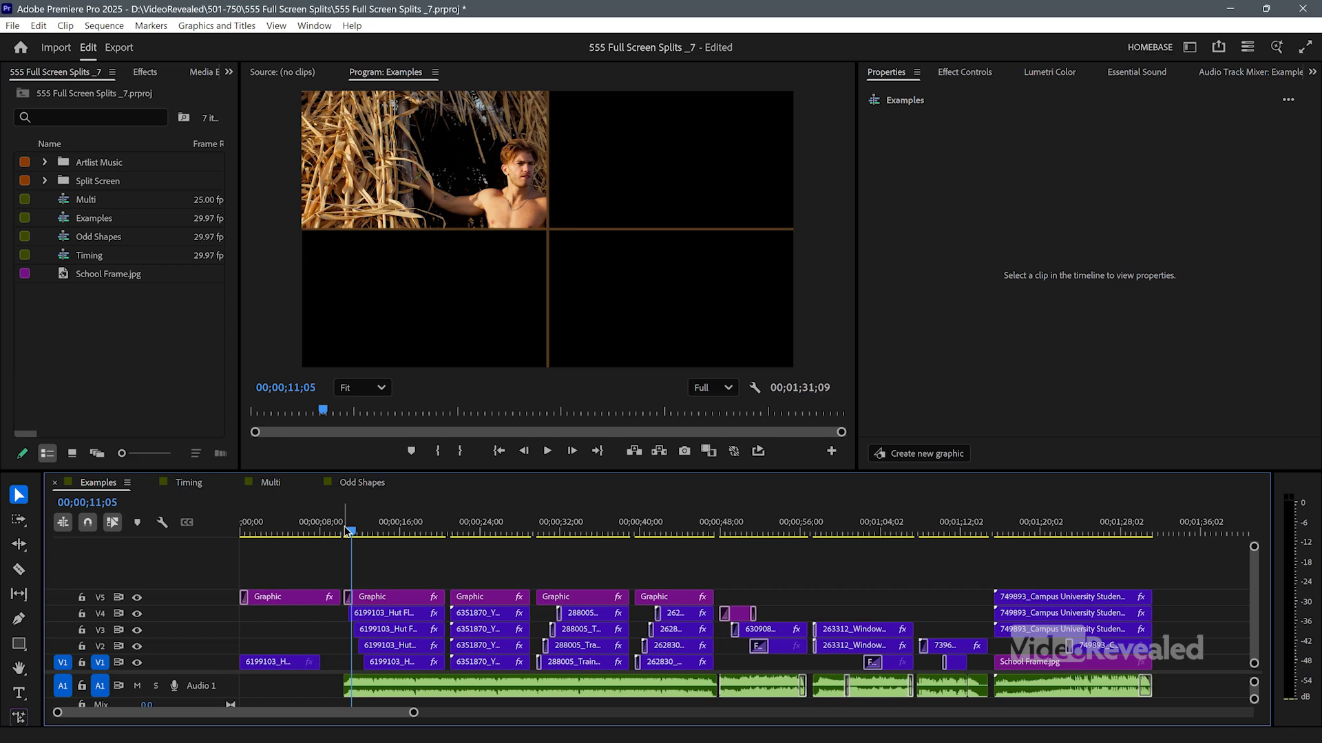
{"action": "key", "text": "space"}
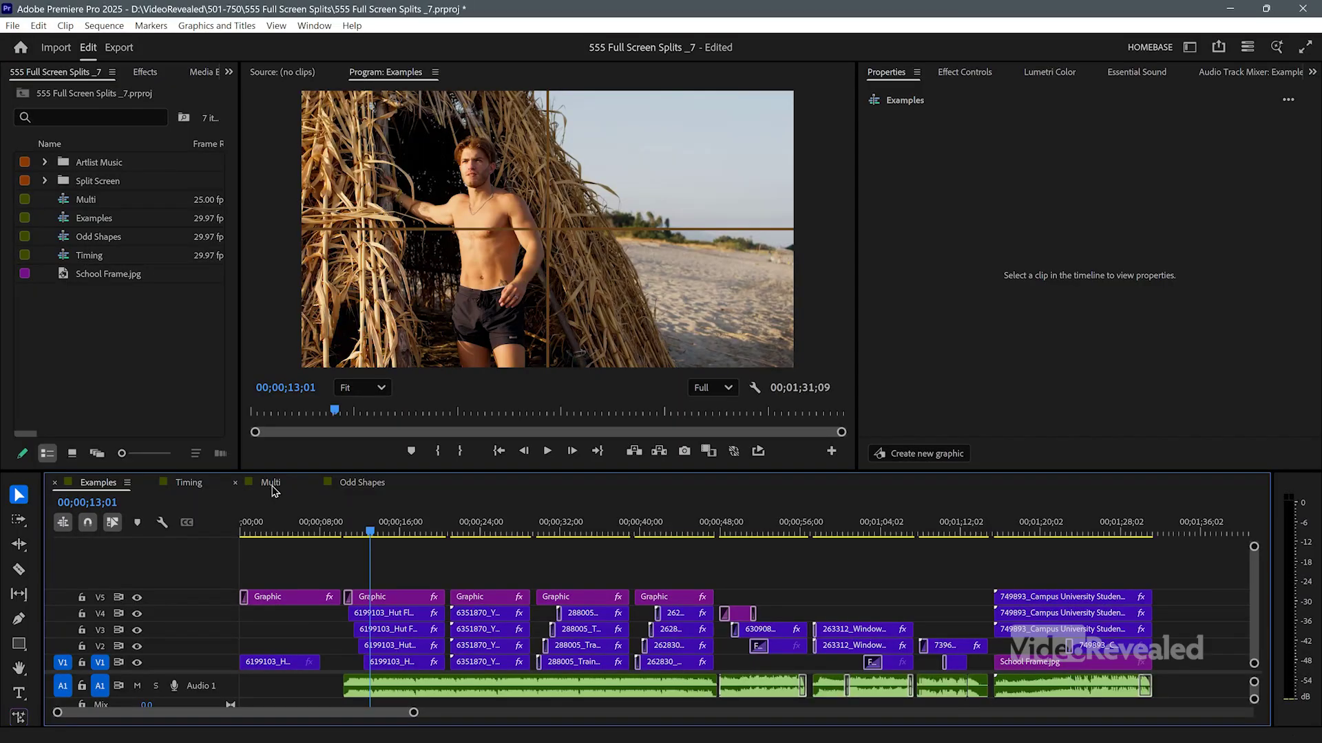
Step: Review the Multi sequence at full screen, examine its stacked video tracks, and close it
{"action": "left_click", "coordinate": [269, 483]}
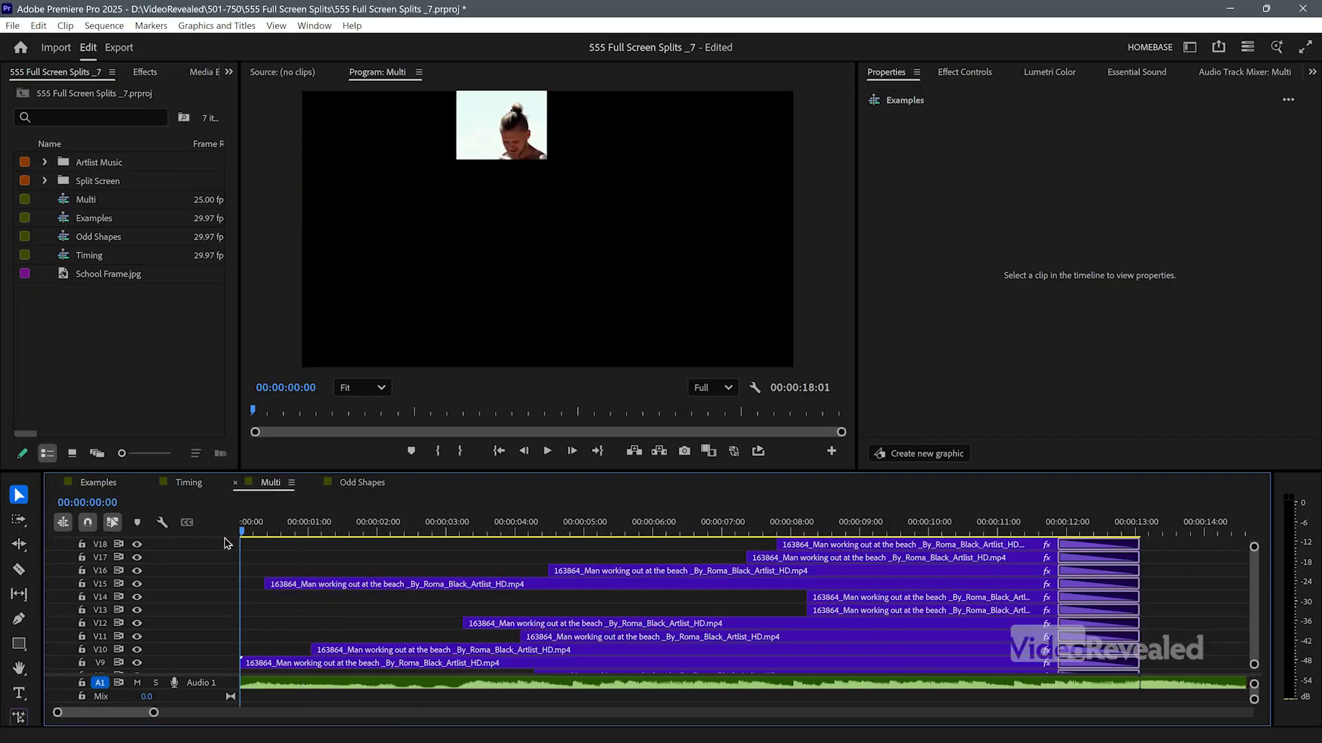
{"action": "key", "text": "ctrl+grave"}
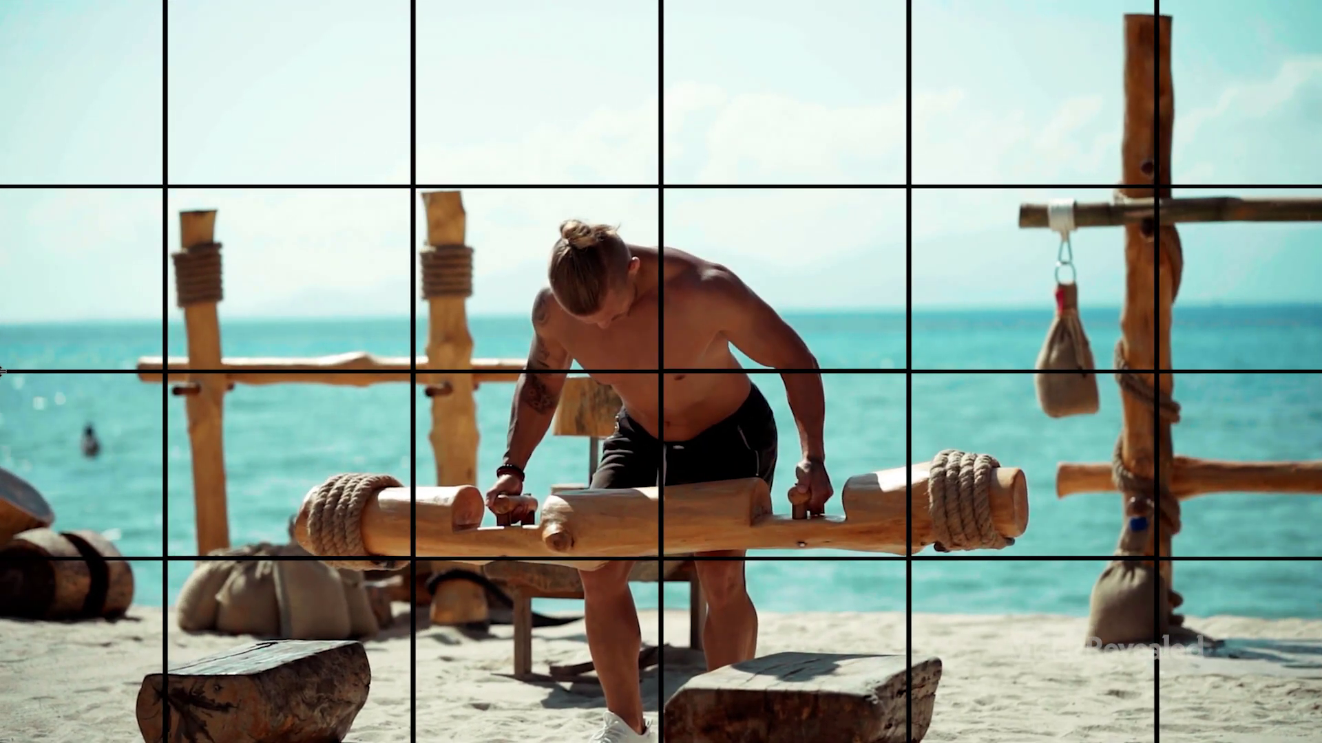
{"action": "key", "text": "Escape"}
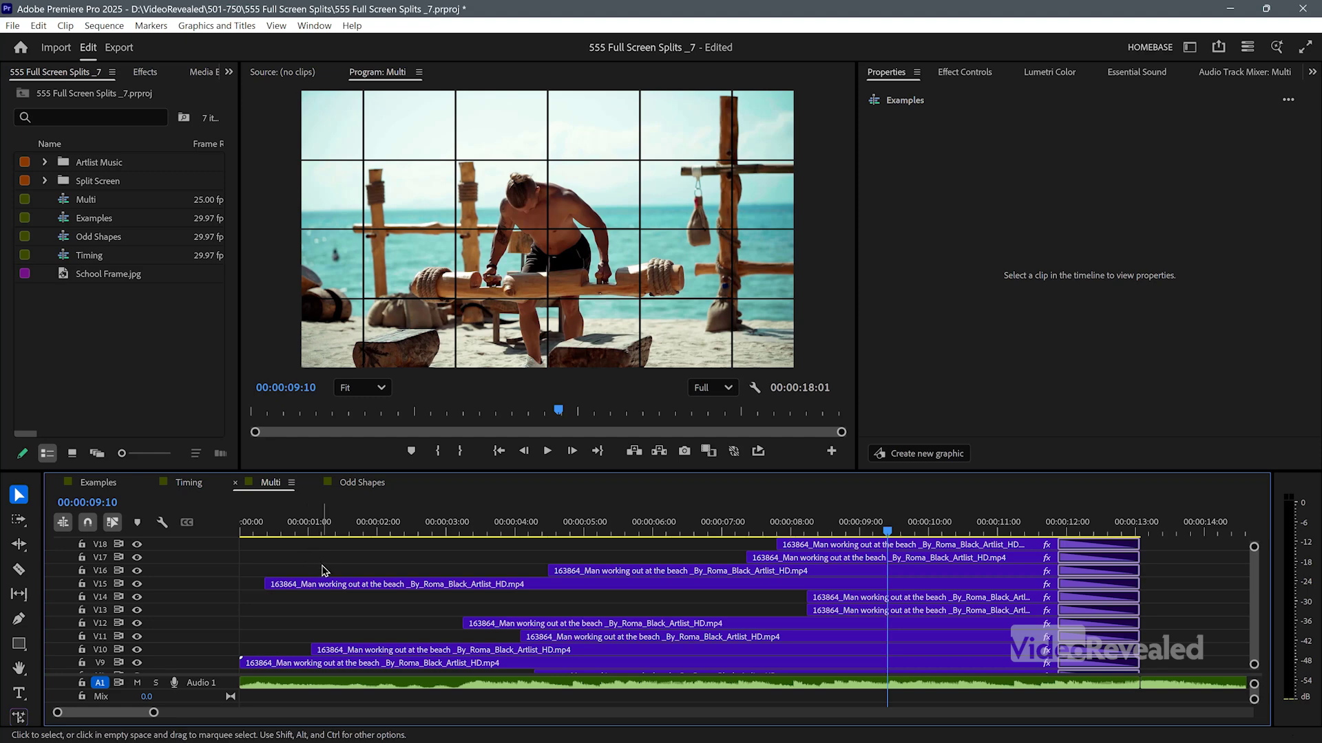
{"action": "key", "text": "grave"}
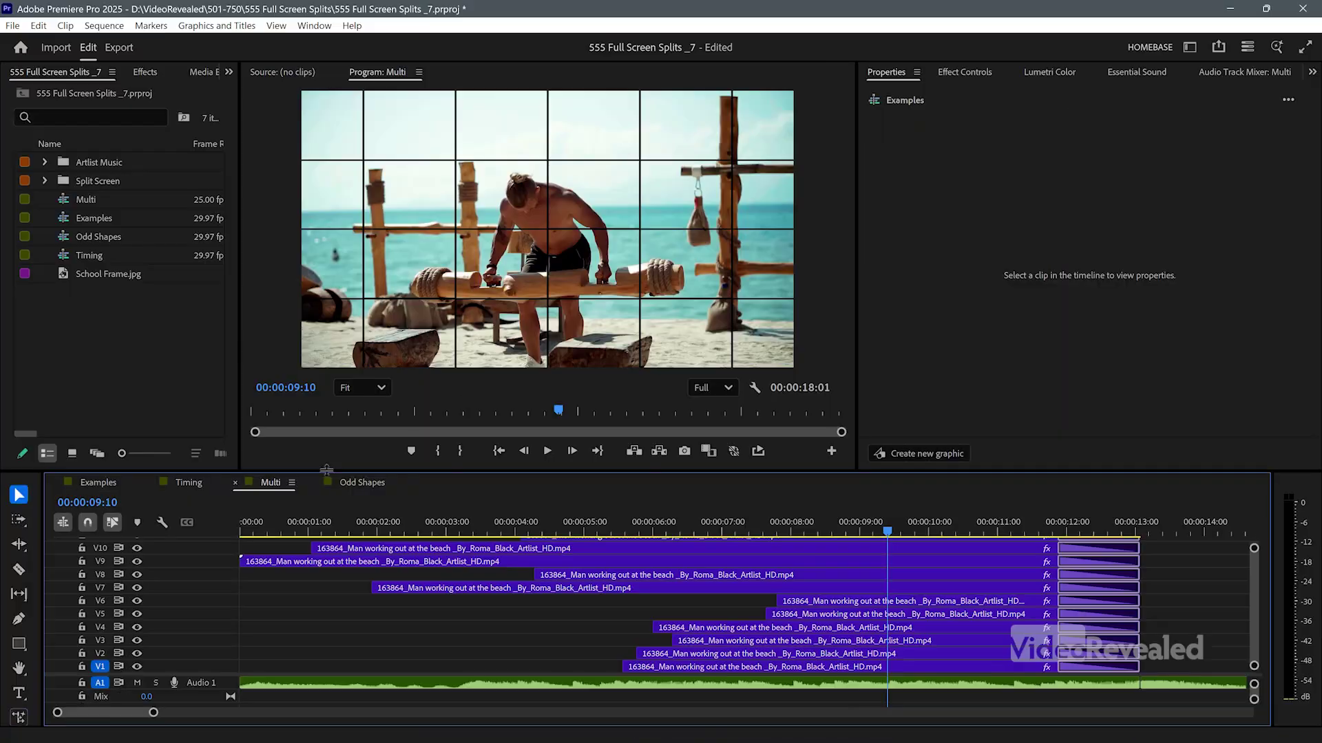
{"action": "left_click", "coordinate": [235, 482]}
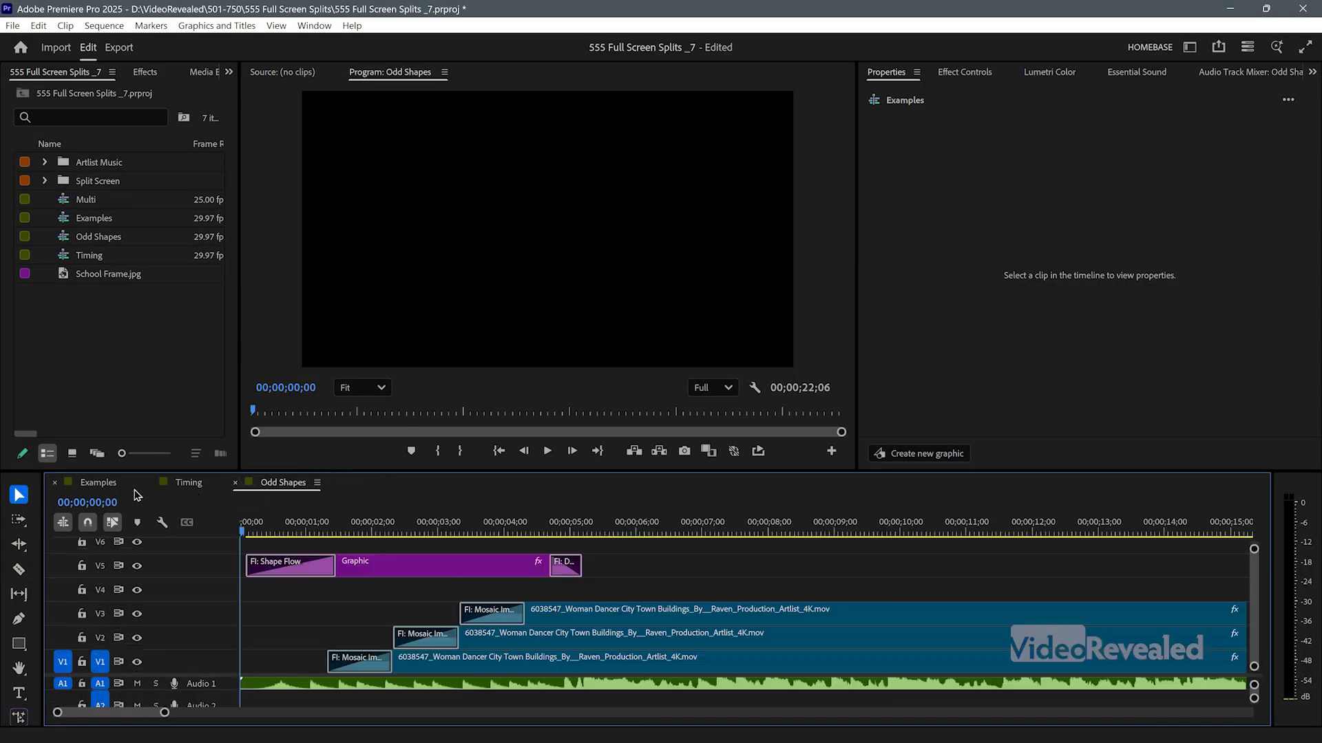
Step: In the Examples sequence, duplicate the opening V1 clip onto V2, V3 and V4, and park the playhead at 00;00;04;24
{"action": "left_click", "coordinate": [98, 482]}
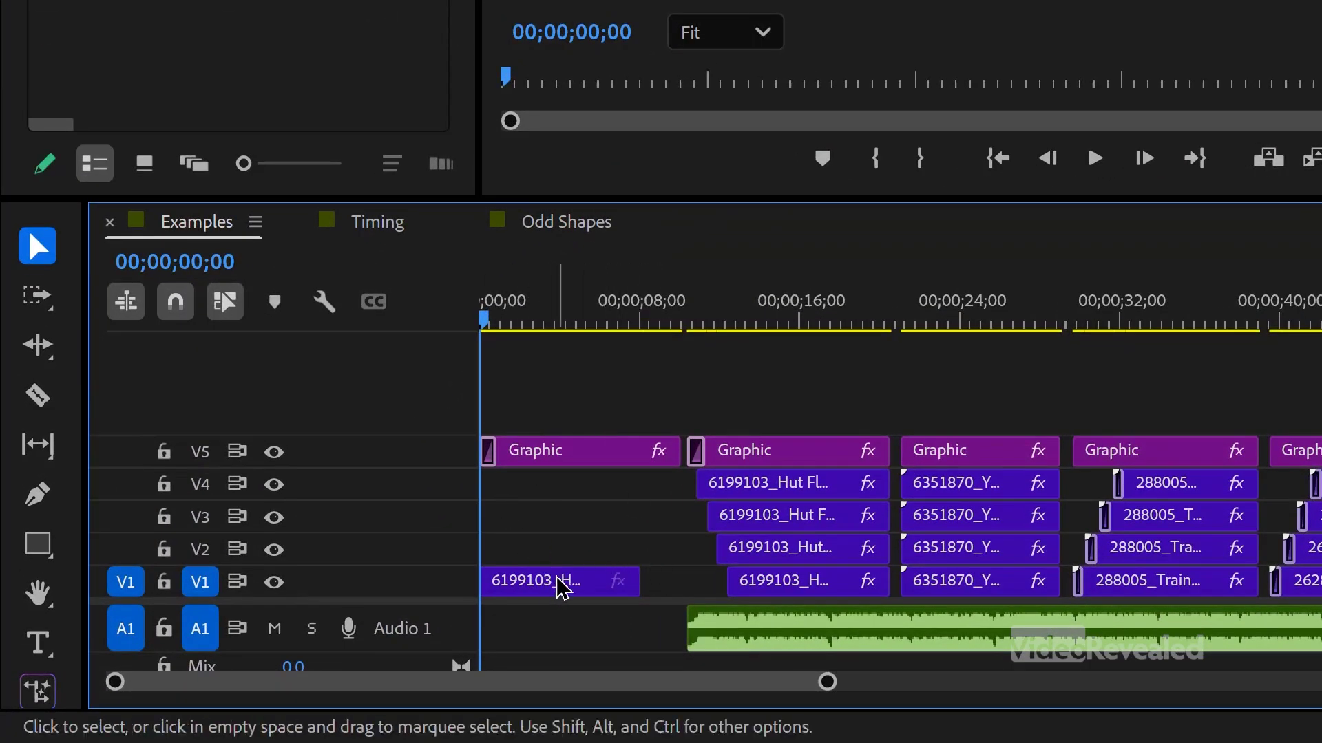
{"action": "left_click_drag", "start_coordinate": [561, 588], "coordinate": [542, 487], "text": "alt"}
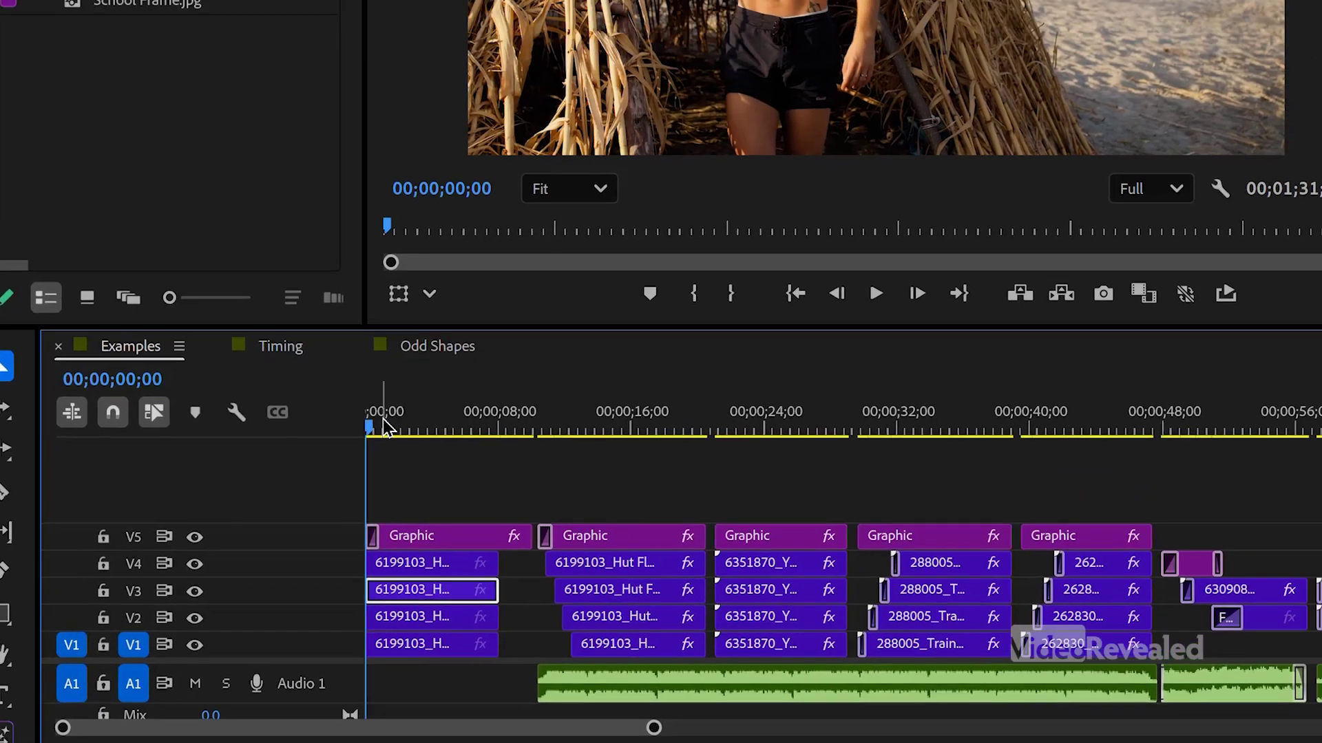
{"action": "left_click_drag", "start_coordinate": [484, 318], "coordinate": [585, 317]}
Step: Select the opening clip's V4 copy and switch the duplicates' track outputs off and on to check the stack
{"action": "left_click", "coordinate": [261, 668]}
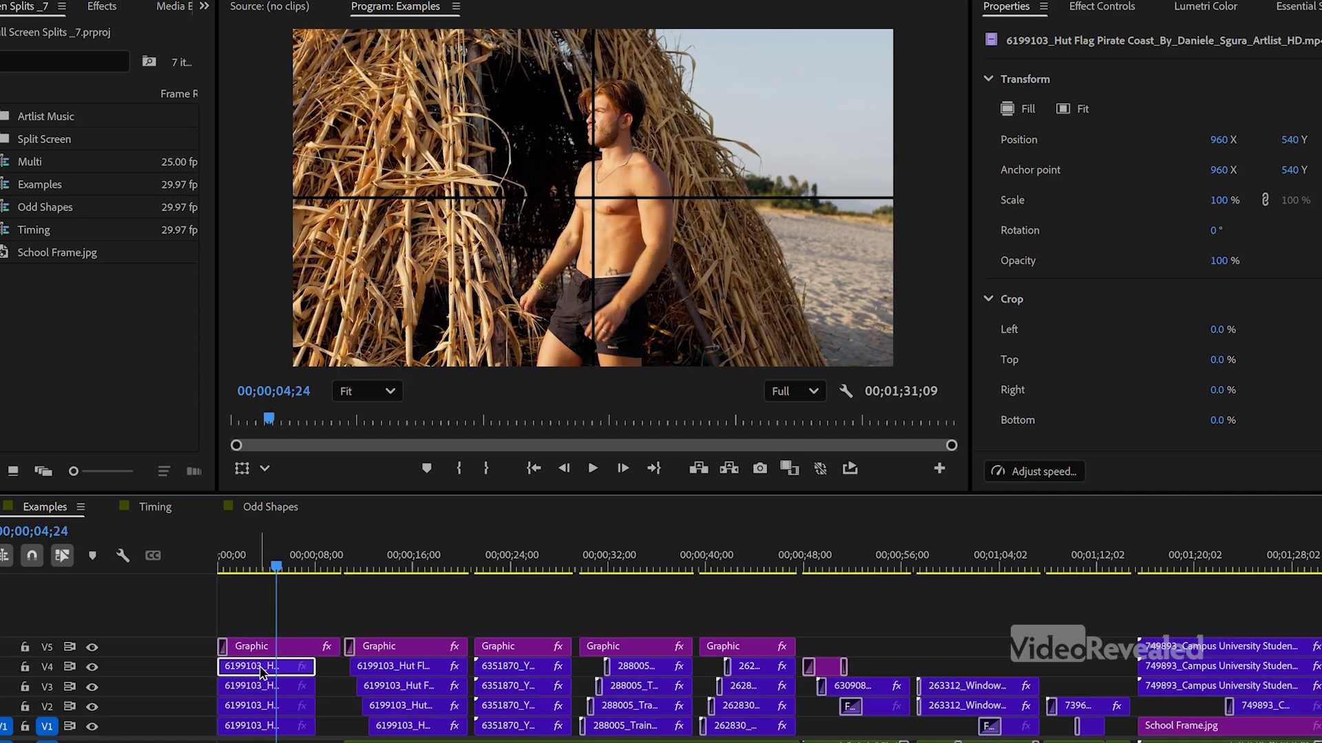
{"action": "left_click", "coordinate": [92, 667]}
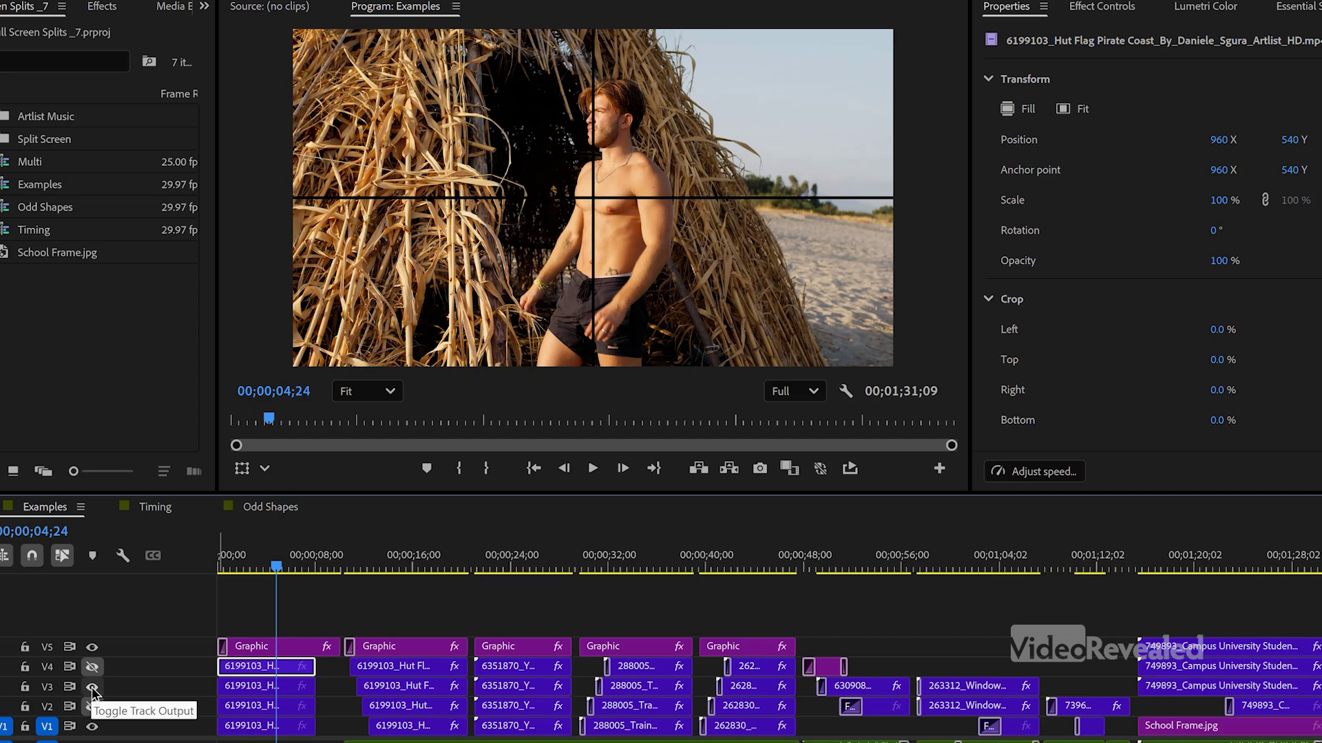
{"action": "left_click", "coordinate": [92, 667]}
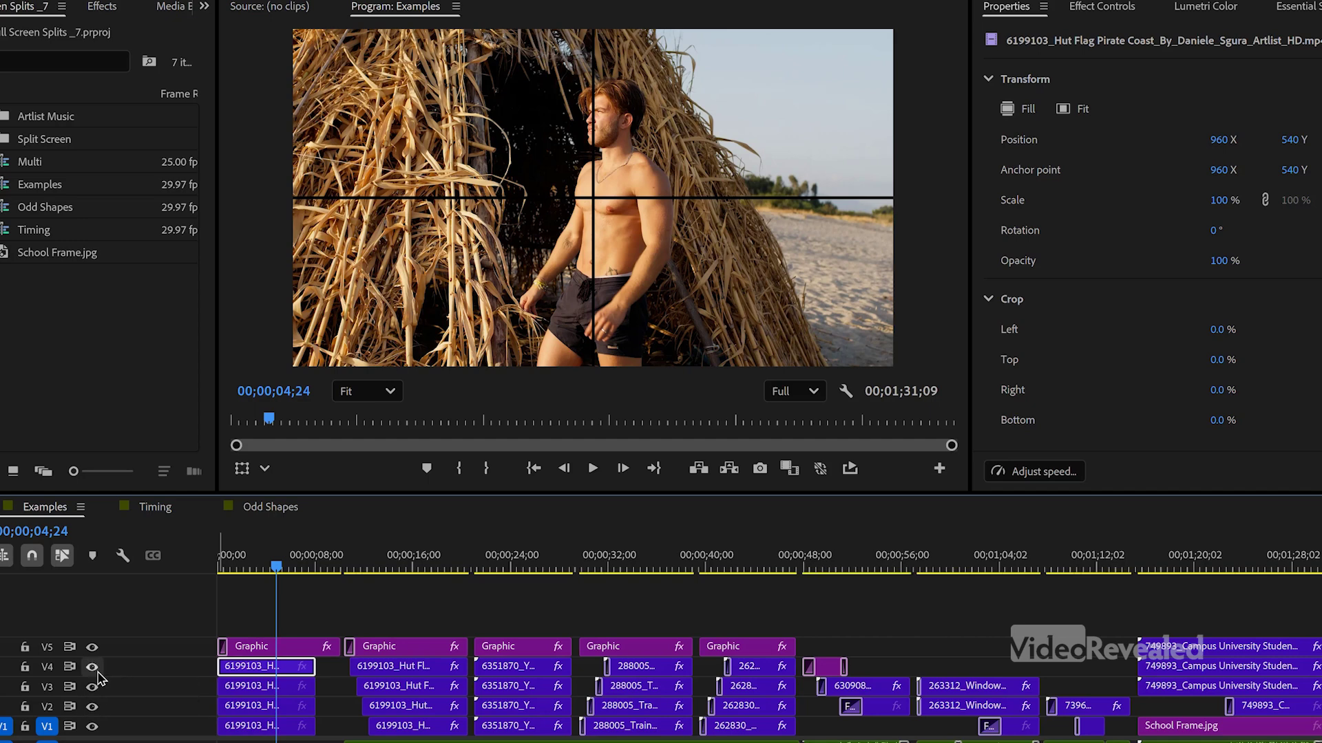
Step: Crop the V4 copy directly in the program monitor to the upper-left quadrant, about 50.1% off the right and bottom
{"action": "left_click", "coordinate": [1014, 13]}
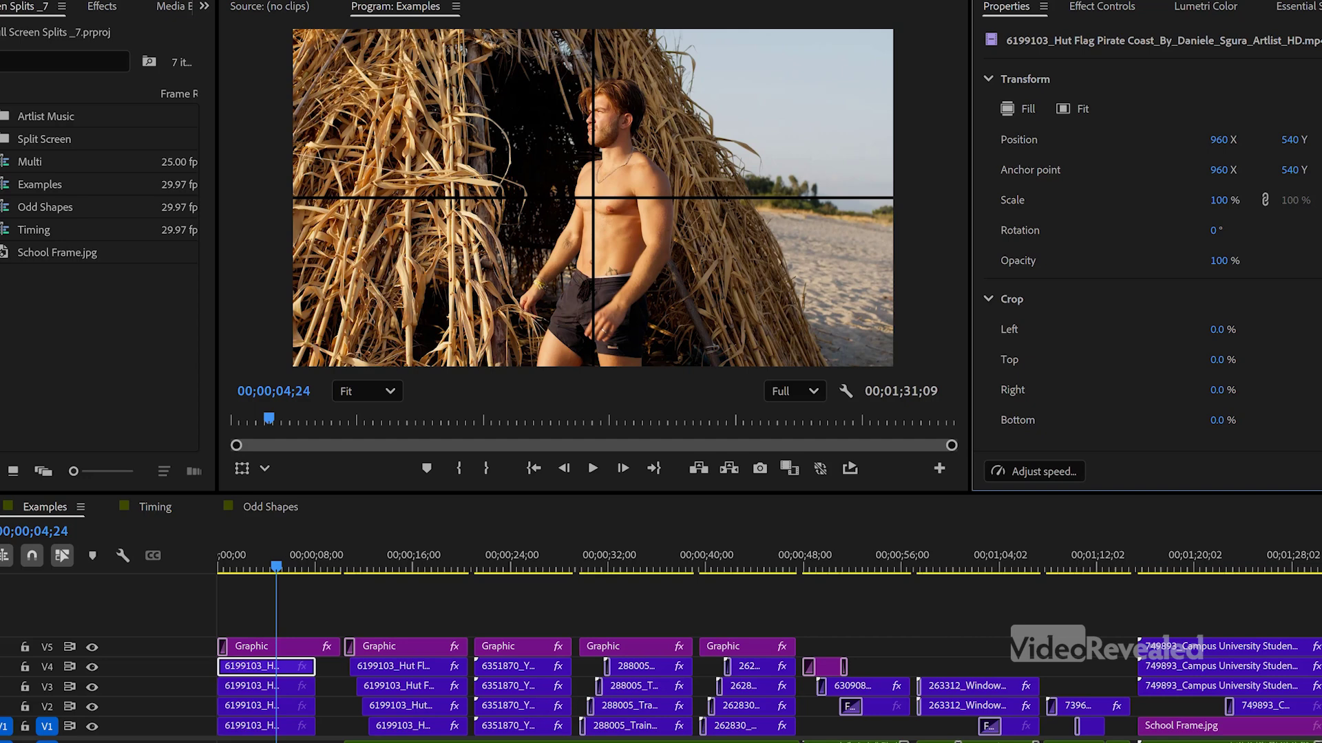
{"action": "left_click", "coordinate": [242, 469]}
{"action": "left_click", "coordinate": [265, 469]}
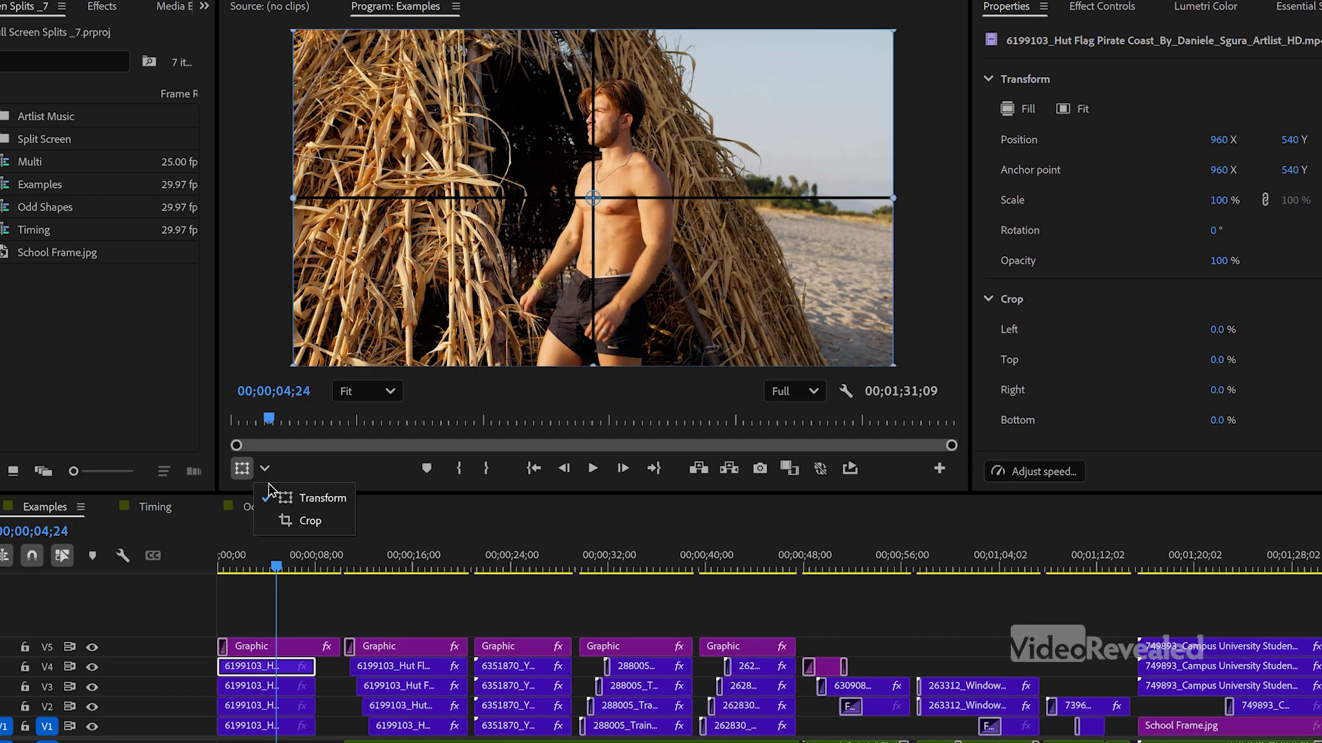
{"action": "left_click", "coordinate": [311, 531]}
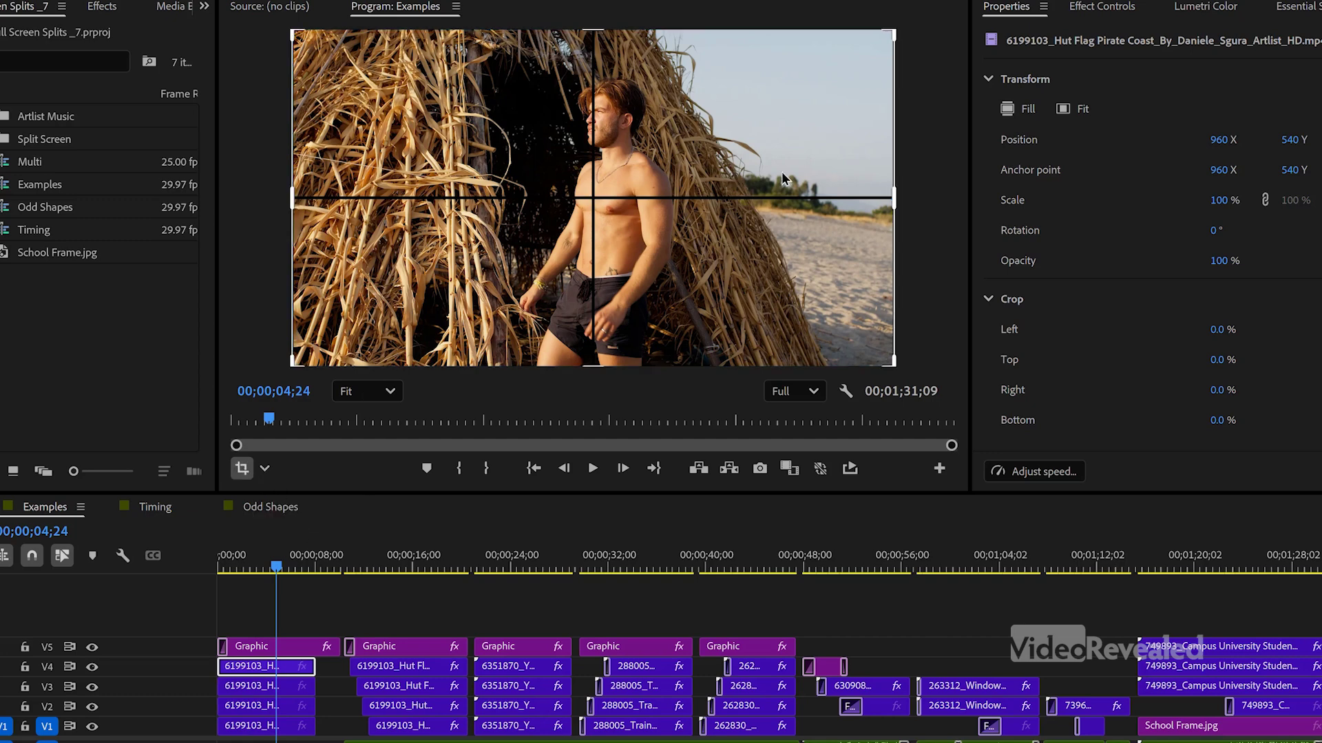
{"action": "left_click_drag", "start_coordinate": [895, 198], "coordinate": [592, 213]}
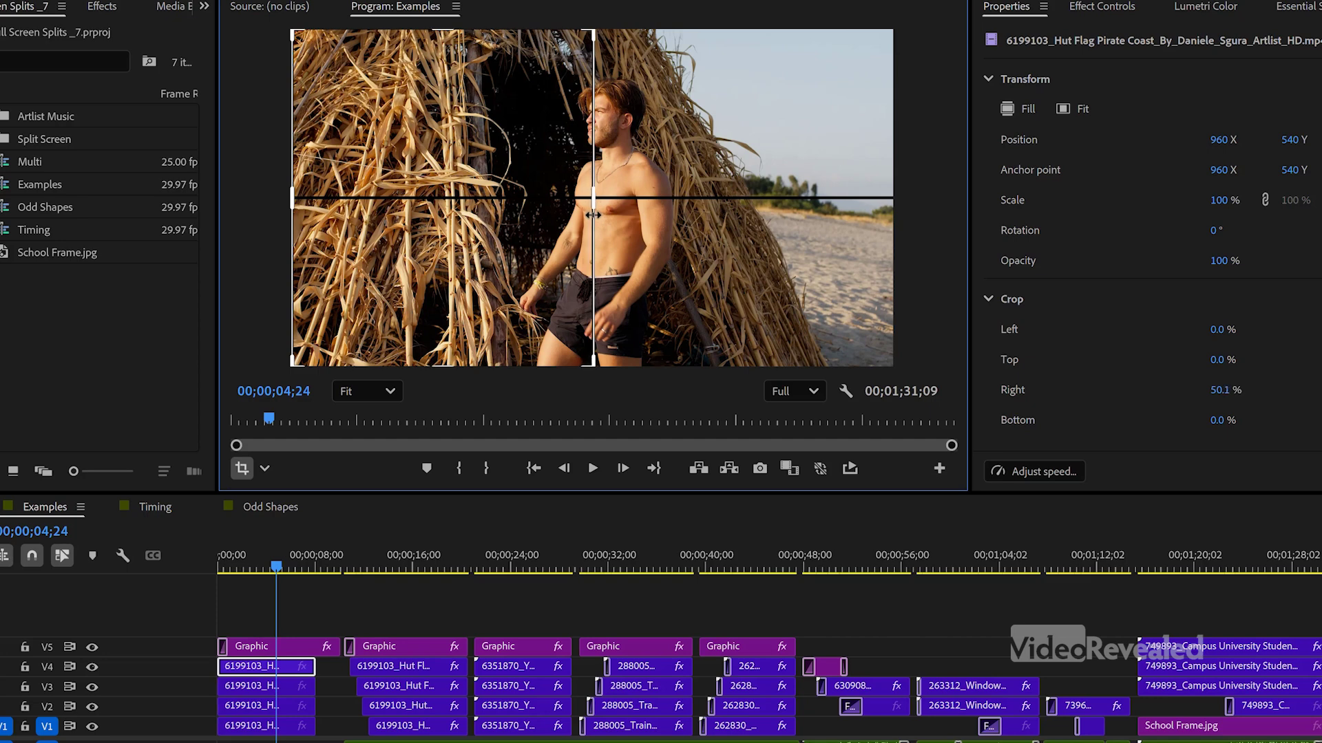
{"action": "left_click_drag", "start_coordinate": [453, 367], "coordinate": [438, 198]}
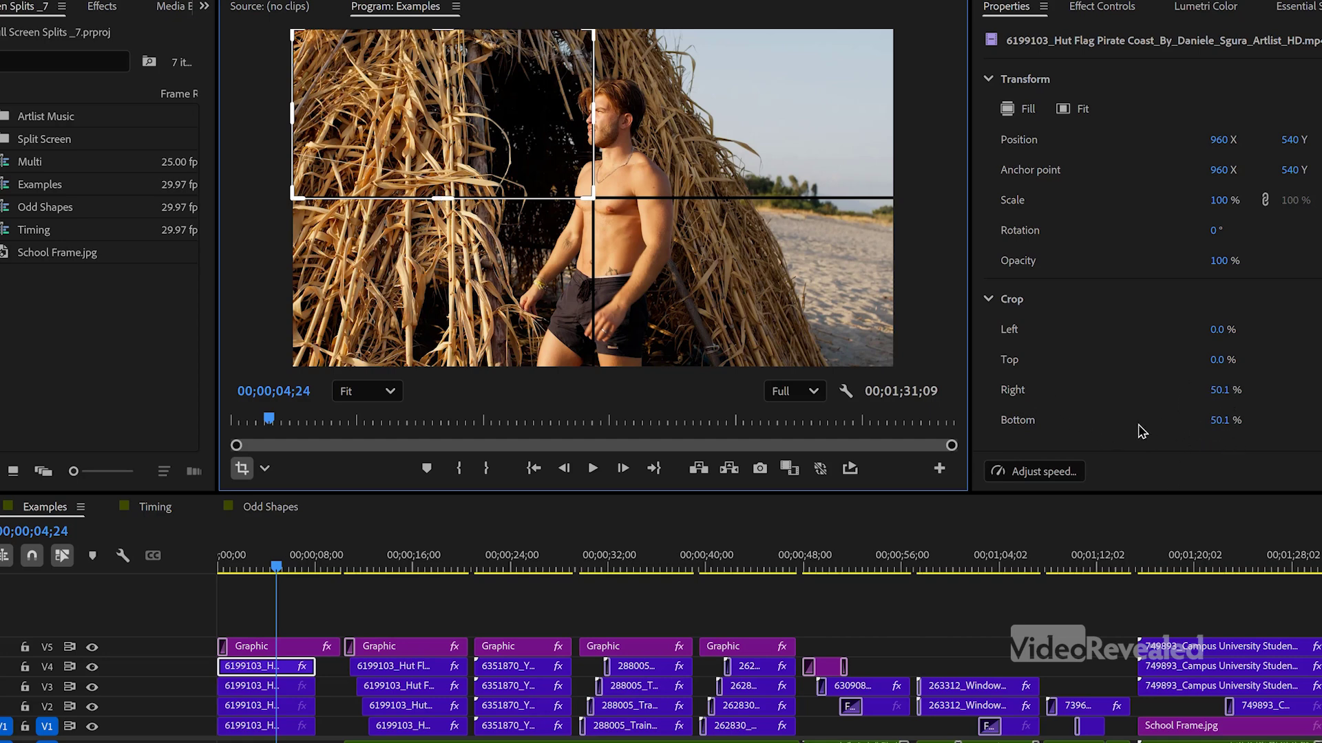
Step: Crop the V3 copy of the opening clip to the upper-right quadrant with 50% off the left and 50% off the bottom
{"action": "left_click", "coordinate": [283, 686]}
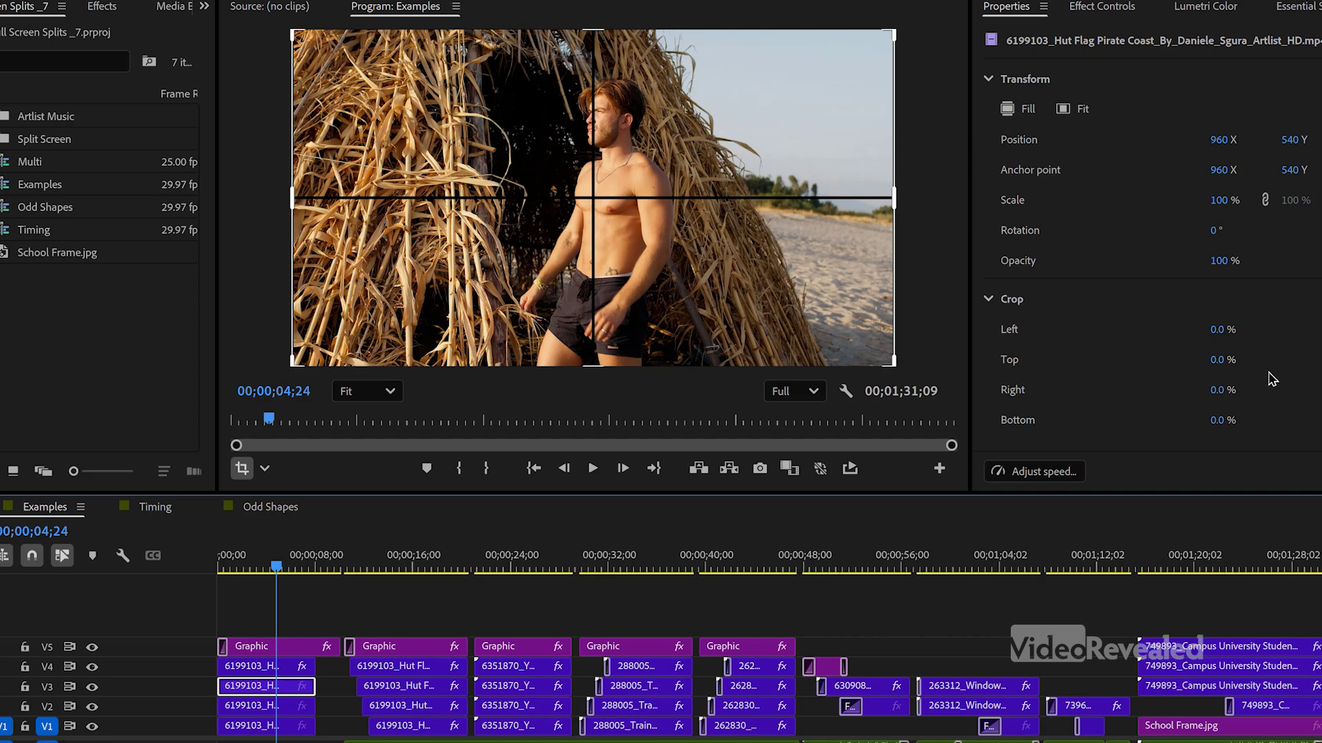
{"action": "left_click", "coordinate": [1227, 331]}
{"action": "type", "text": "50"}
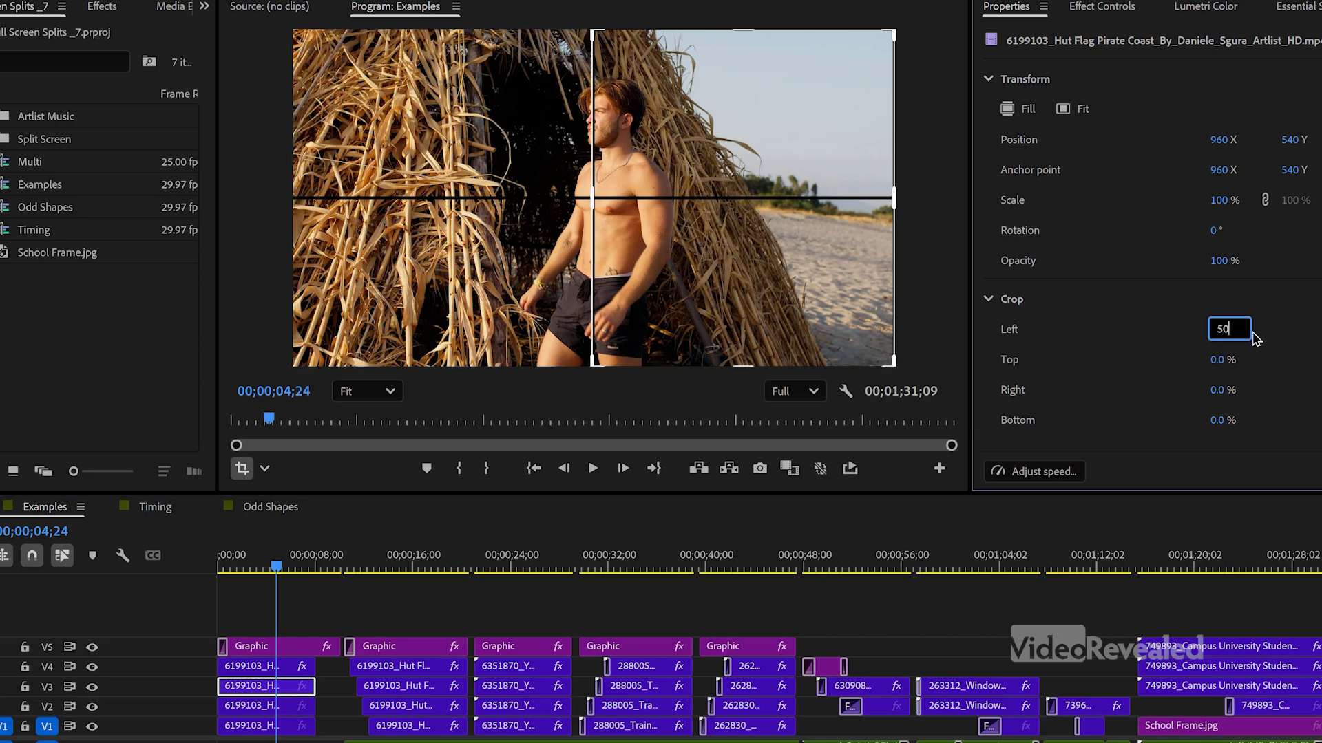
{"action": "left_click", "coordinate": [1217, 420]}
{"action": "type", "text": "50"}
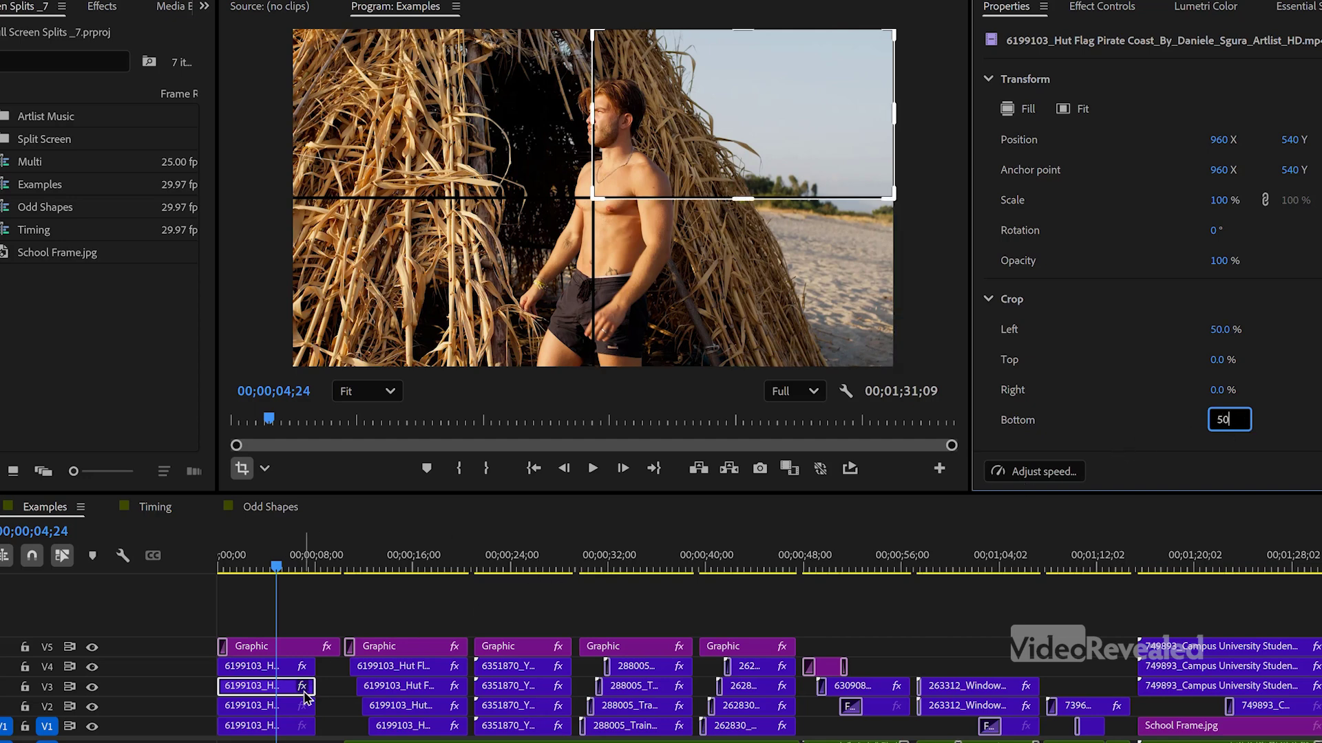
Step: Crop the V2 copy of the opening clip to the lower-left quadrant with 50% off the right and 50% off the top
{"action": "left_click", "coordinate": [275, 709]}
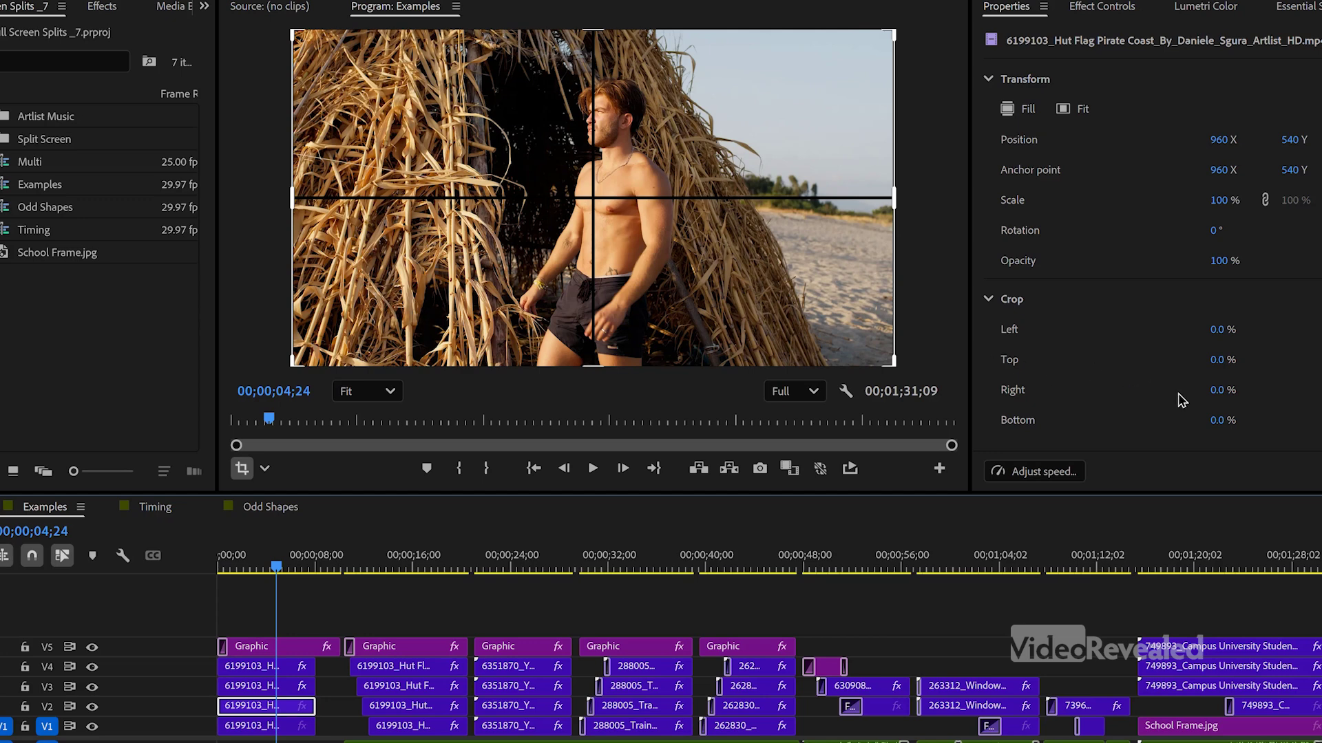
{"action": "left_click", "coordinate": [1216, 393]}
{"action": "type", "text": "50"}
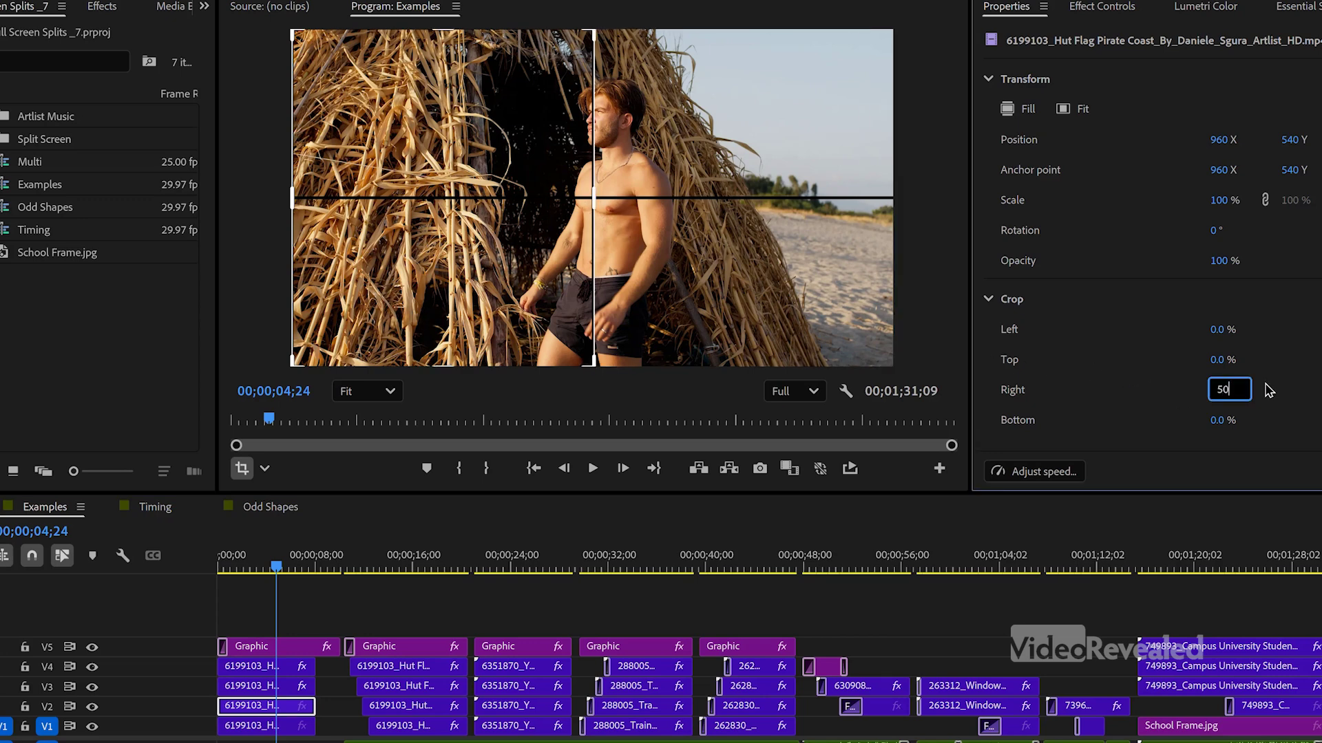
{"action": "left_click", "coordinate": [1224, 363]}
{"action": "type", "text": "50"}
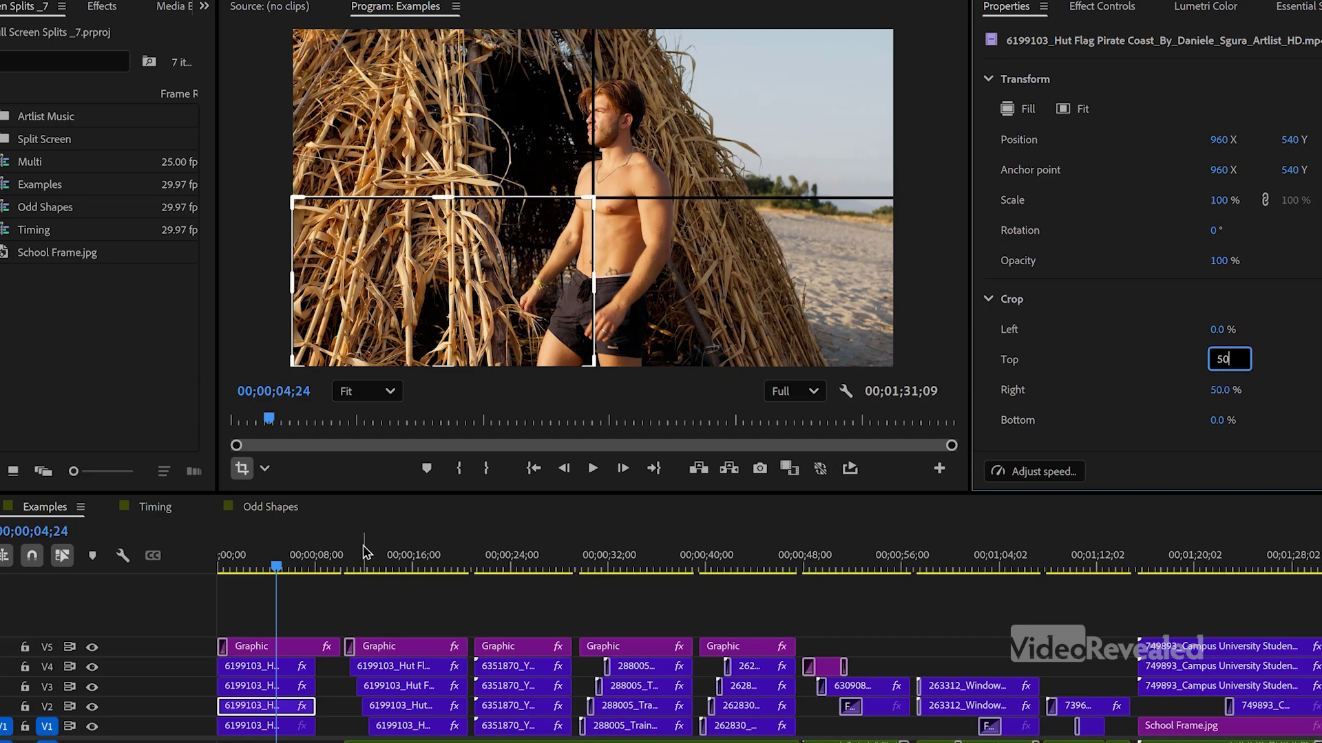
Step: Crop the original opening clip on V1 to the lower-right quadrant with 50% off the left and 50% off the top
{"action": "left_click", "coordinate": [266, 726]}
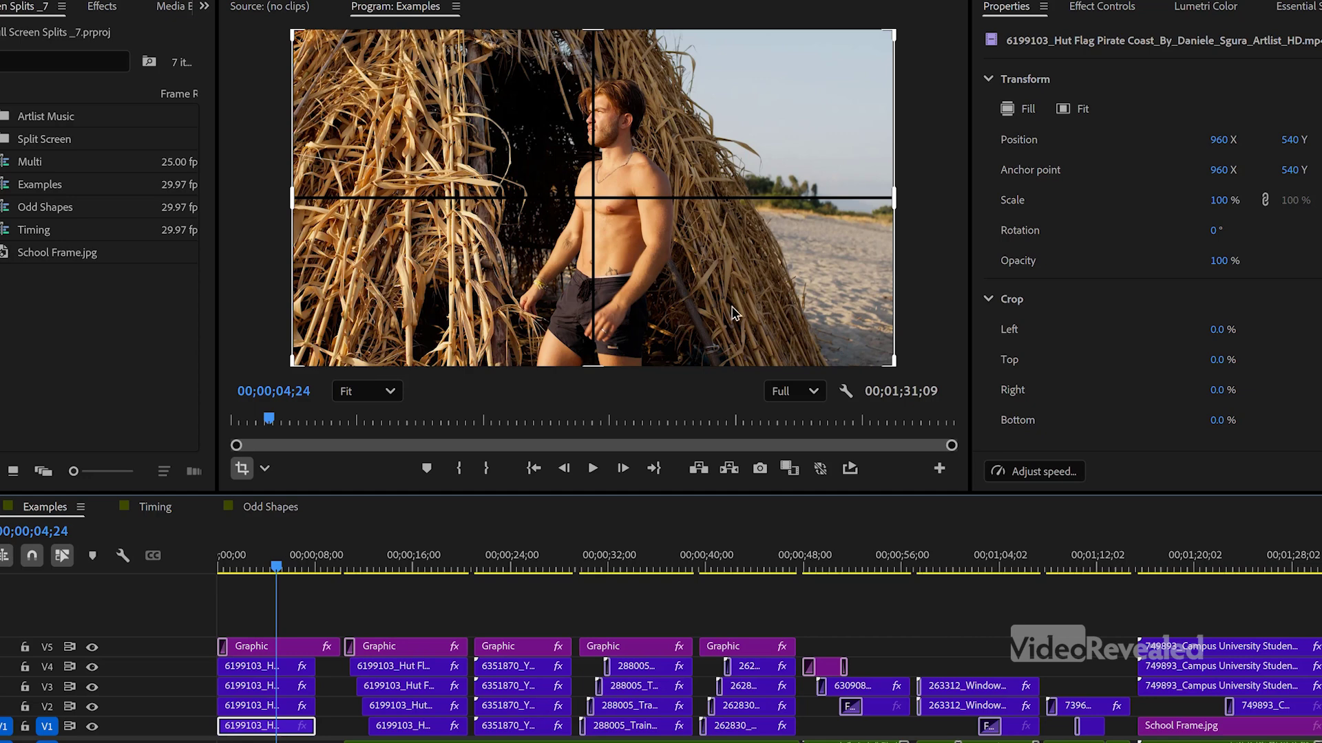
{"action": "left_click", "coordinate": [1218, 330]}
{"action": "type", "text": "50"}
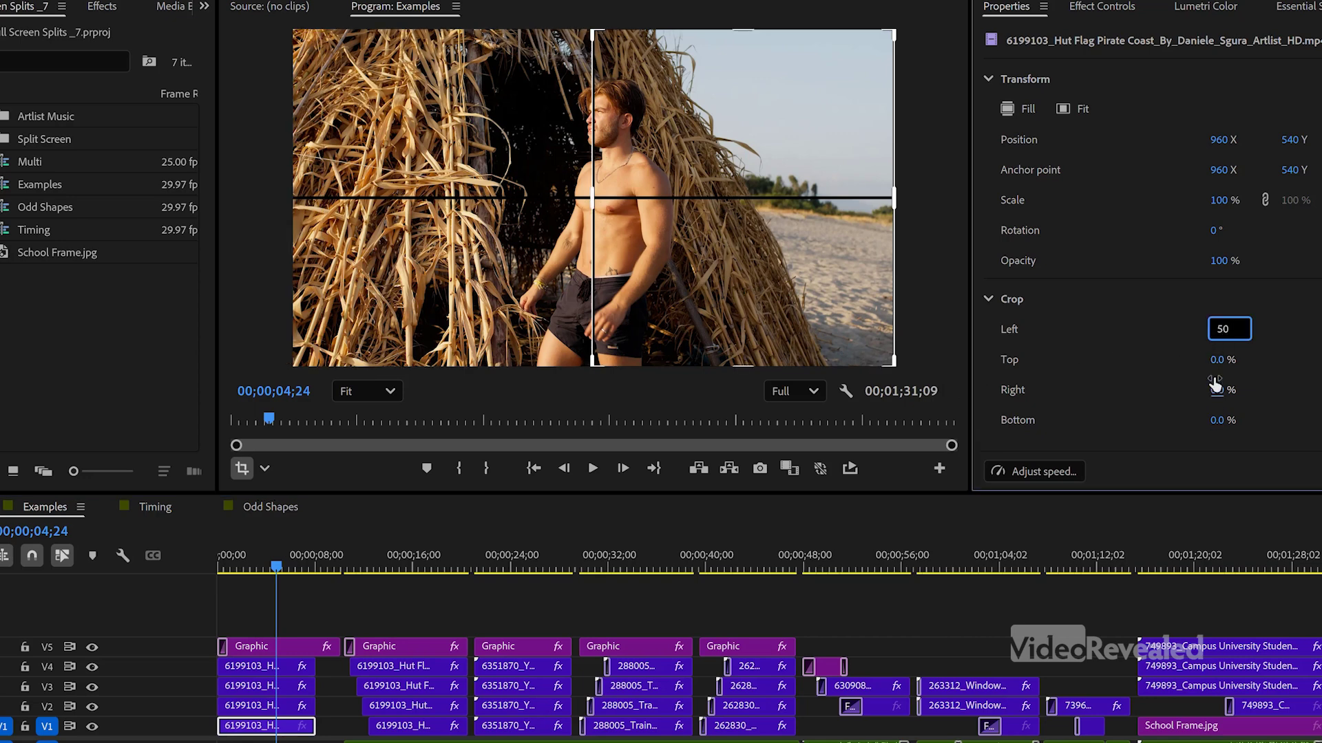
{"action": "left_click", "coordinate": [1220, 360]}
{"action": "type", "text": "50"}
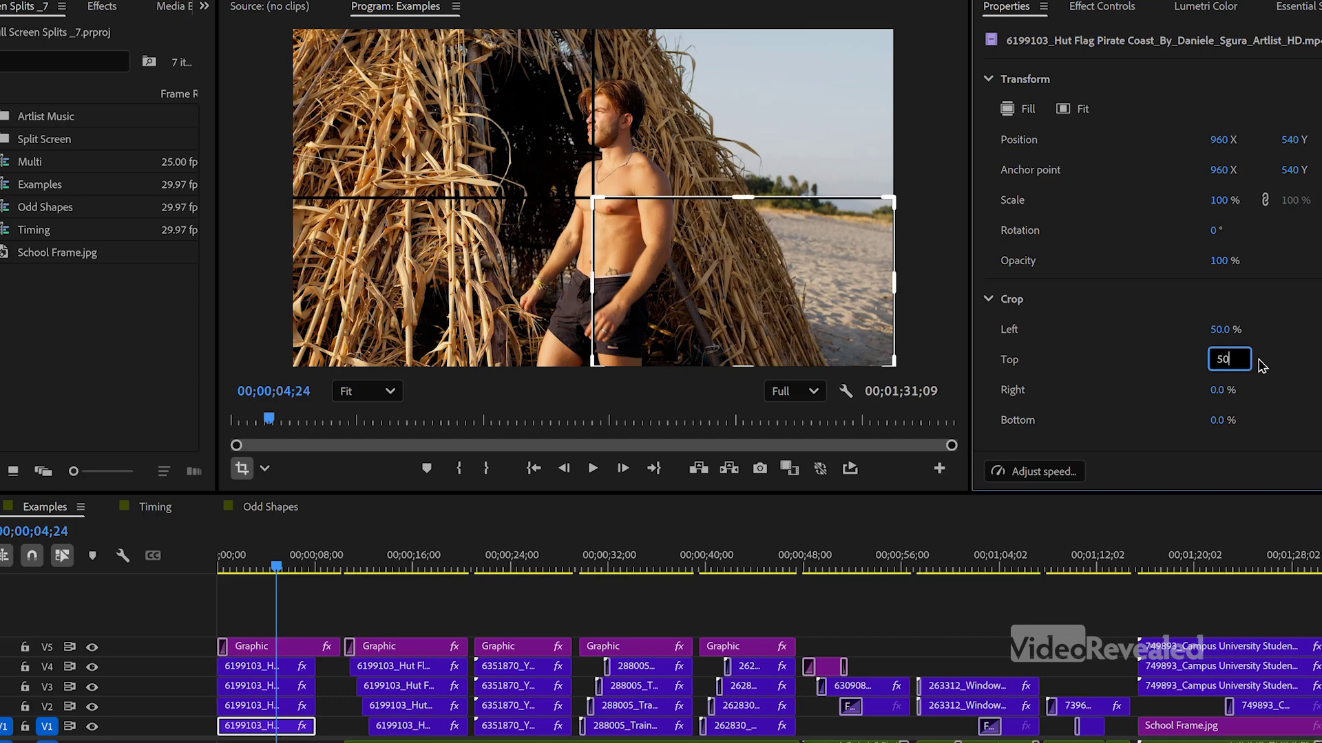
Step: Finish the V1 copy's 50% top crop and check the individual quadrants by toggling the visibility of tracks V2, V3 and V4
{"action": "key", "text": "Return"}
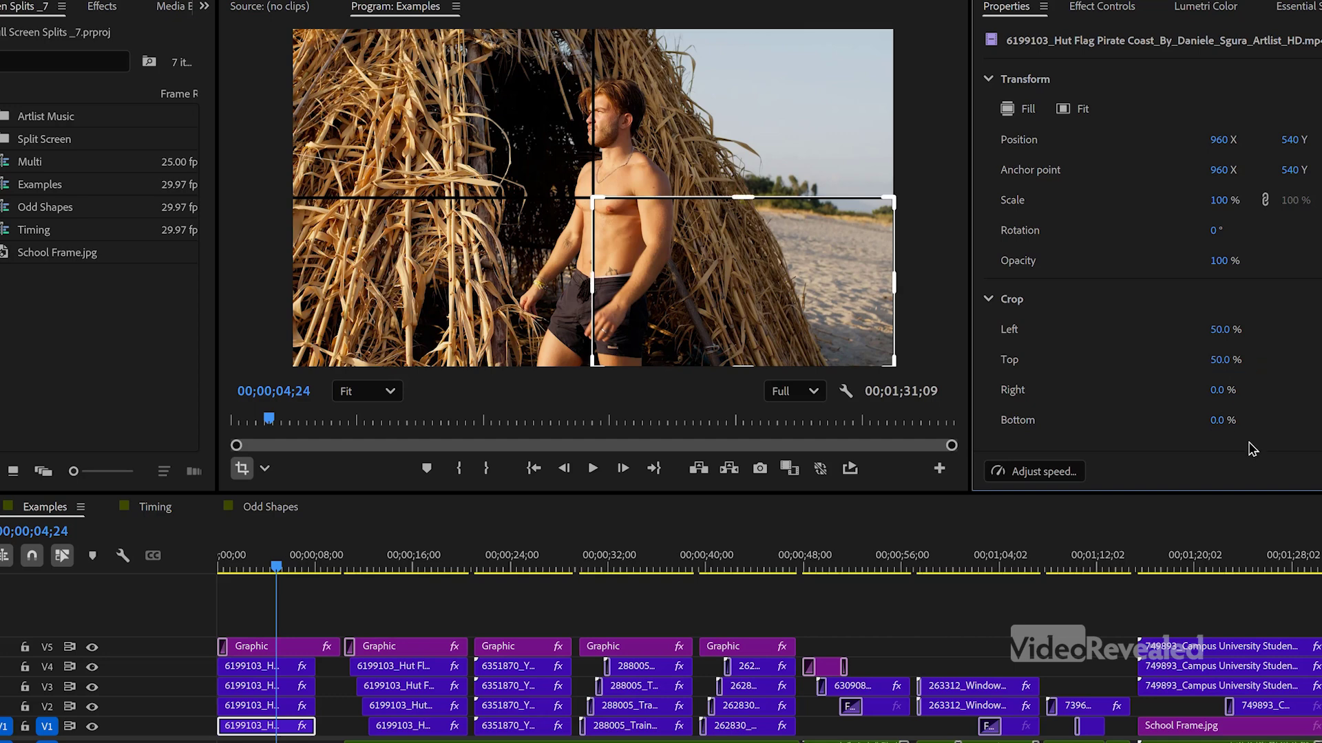
{"action": "left_click", "coordinate": [92, 706]}
{"action": "left_click", "coordinate": [92, 663]}
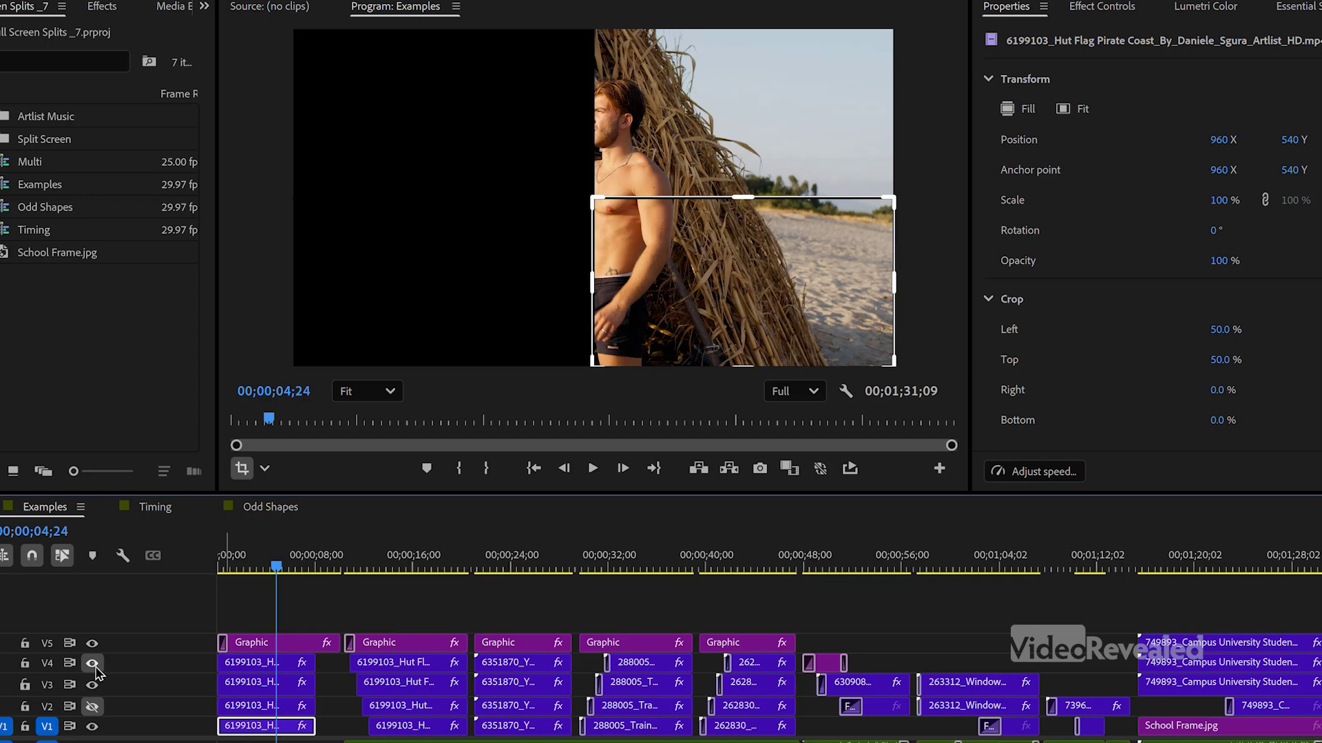
{"action": "left_click", "coordinate": [93, 685]}
{"action": "left_click", "coordinate": [94, 685]}
{"action": "left_click", "coordinate": [94, 685]}
{"action": "left_click", "coordinate": [92, 706]}
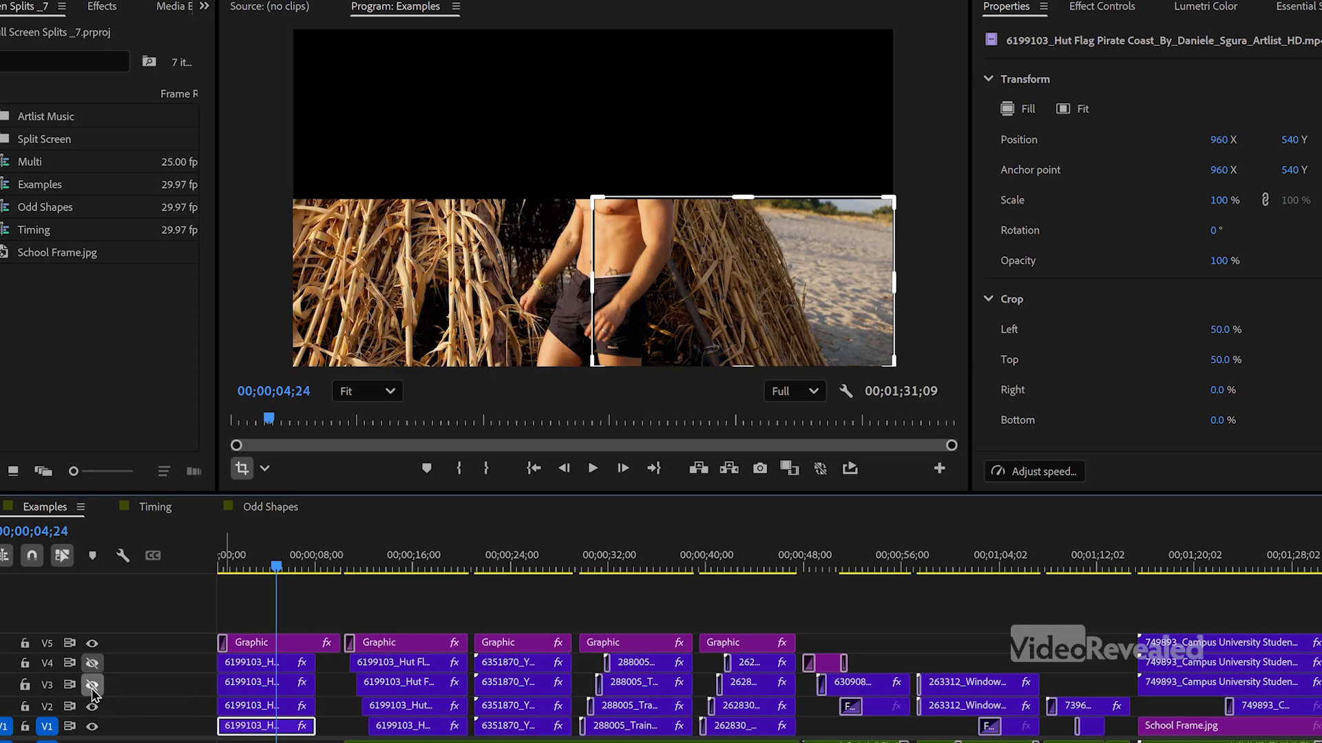
{"action": "left_click", "coordinate": [93, 685]}
{"action": "left_click", "coordinate": [92, 664]}
Step: Trim the starts of the V3, V2 and V1 opening copies to about 0.5, 1.3 and 2 seconds and play the staggered reveal
{"action": "scroll", "coordinate": [245, 684], "scroll_direction": "up", "scroll_amount": 15}
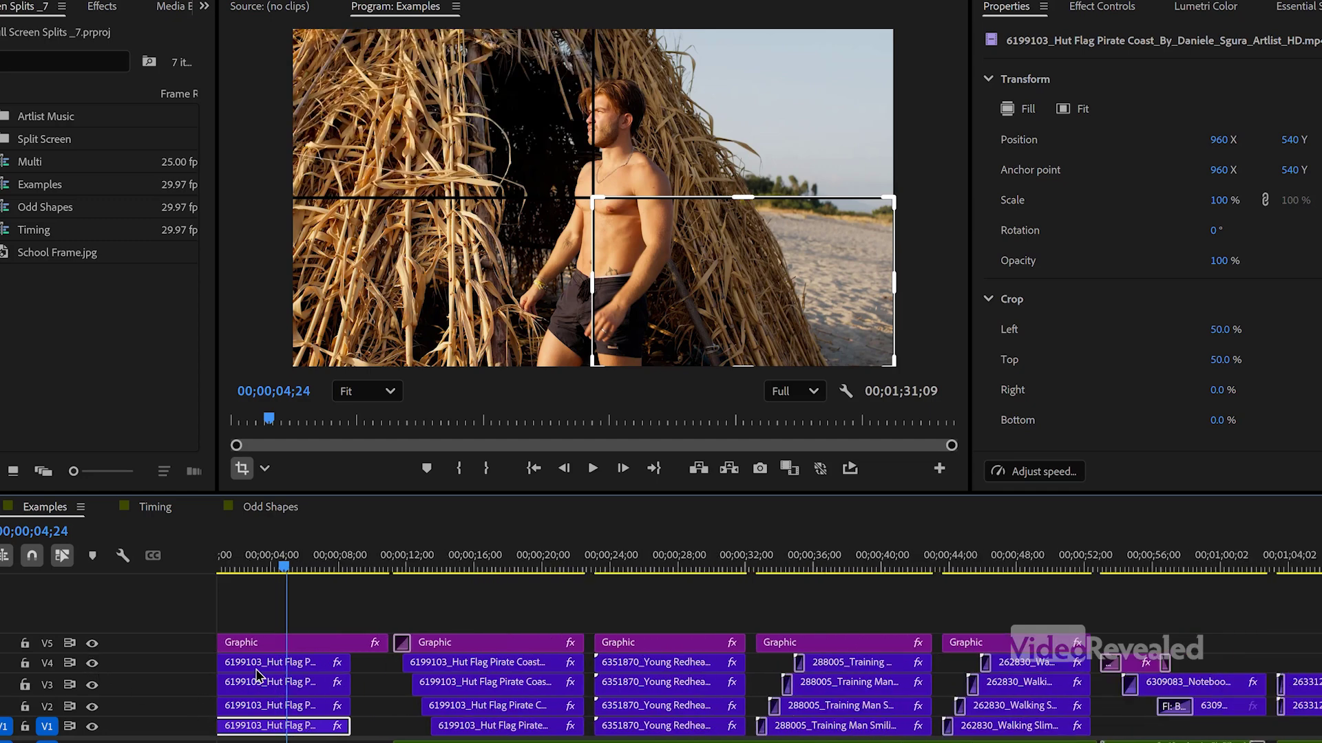
{"action": "scroll", "coordinate": [259, 674], "scroll_direction": "down", "scroll_amount": 4}
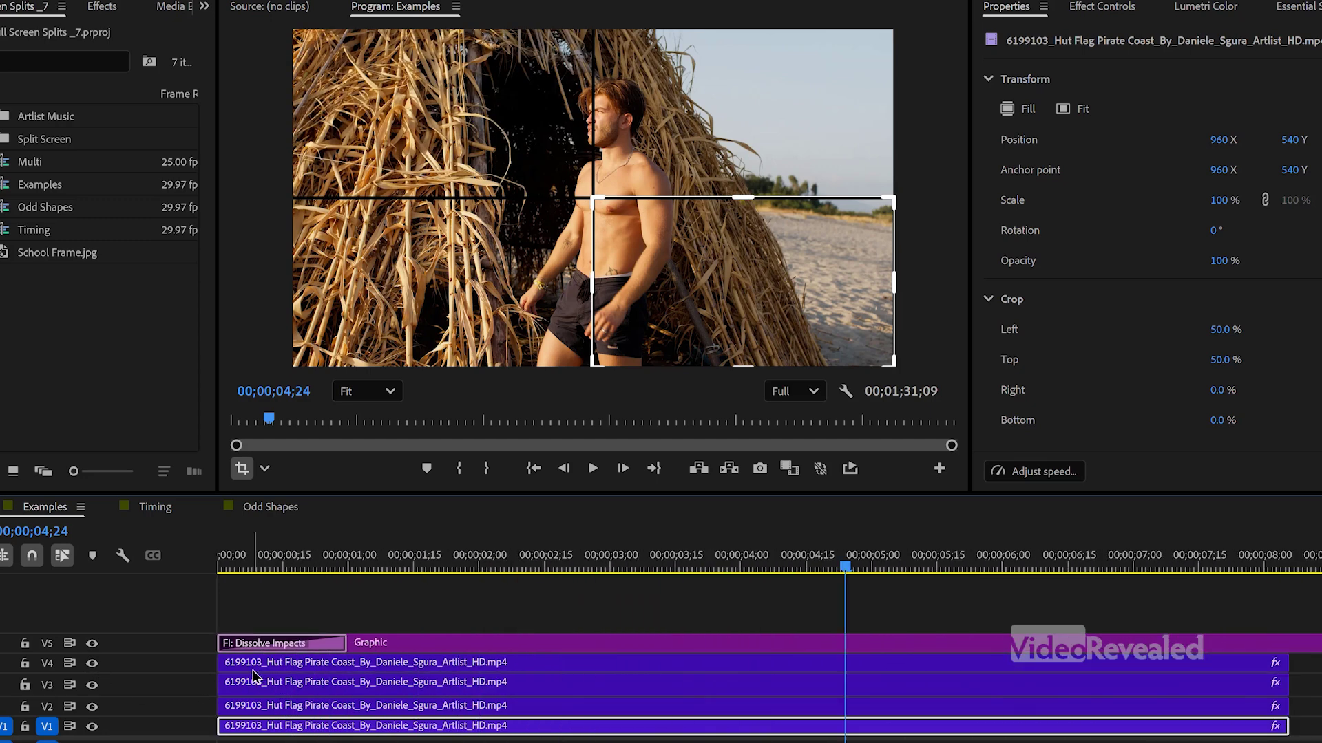
{"action": "scroll", "coordinate": [253, 676], "scroll_direction": "down", "scroll_amount": 2}
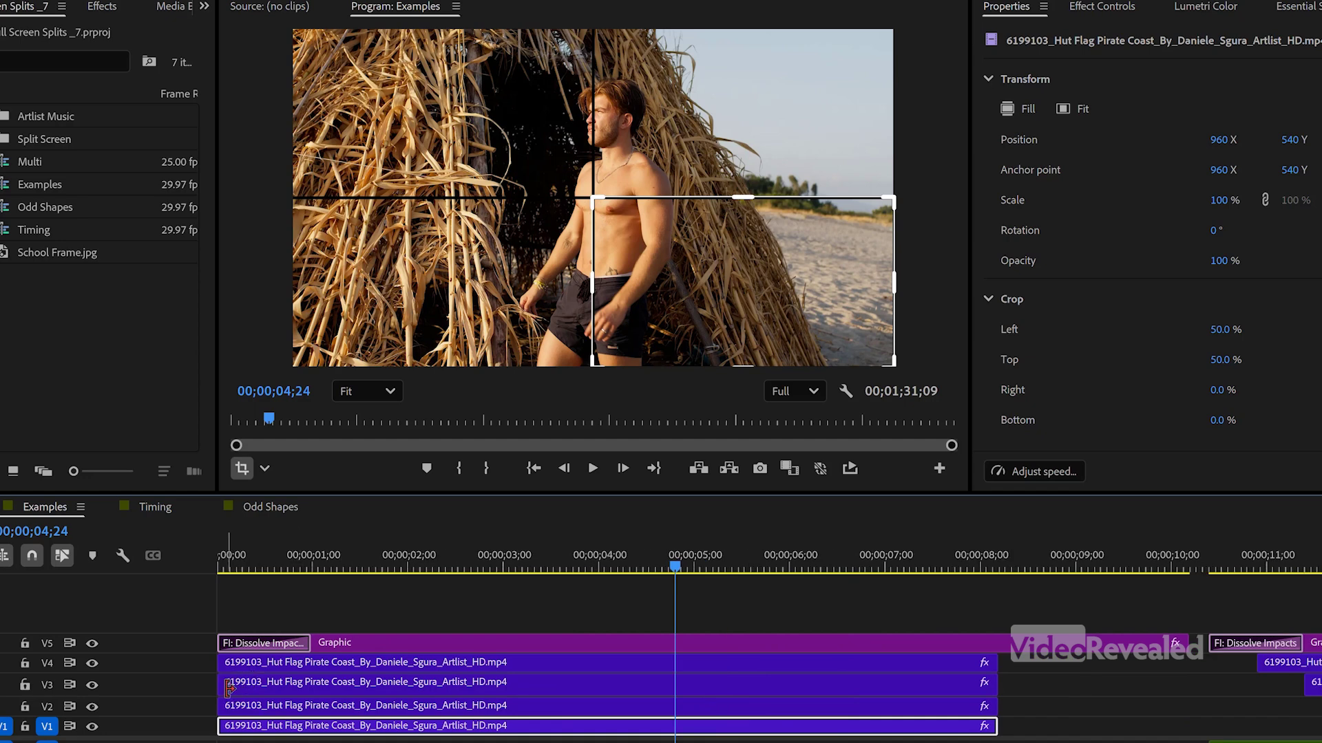
{"action": "left_click_drag", "start_coordinate": [227, 683], "coordinate": [345, 705]}
{"action": "left_click_drag", "start_coordinate": [222, 726], "coordinate": [407, 727]}
{"action": "left_click_drag", "start_coordinate": [376, 559], "coordinate": [207, 557]}
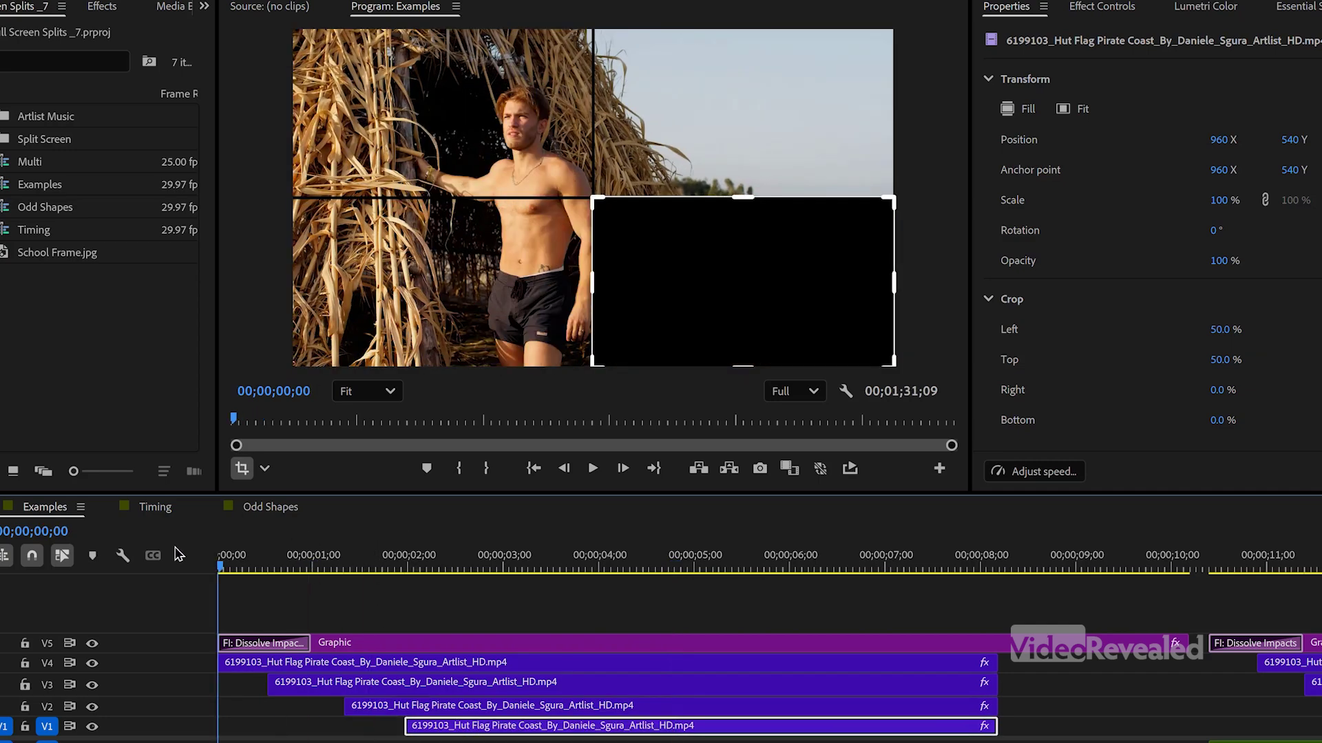
{"action": "key", "text": "space"}
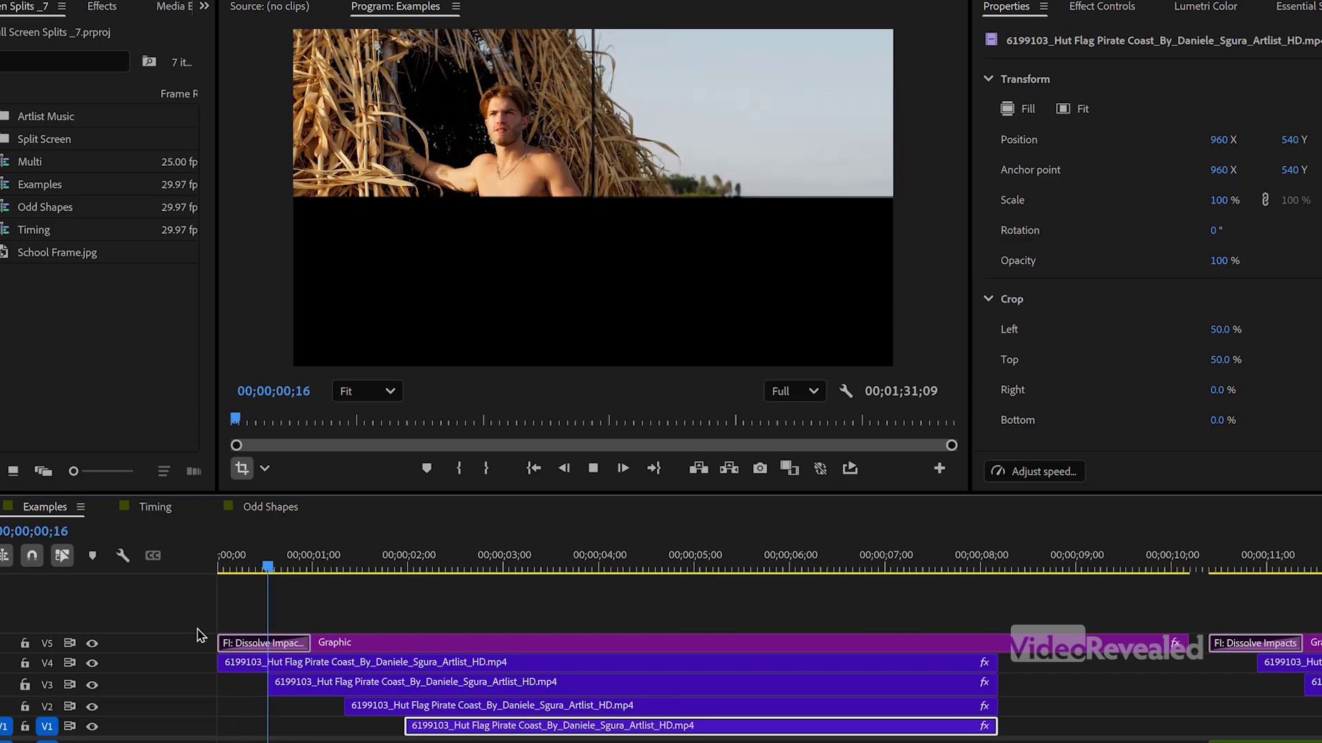
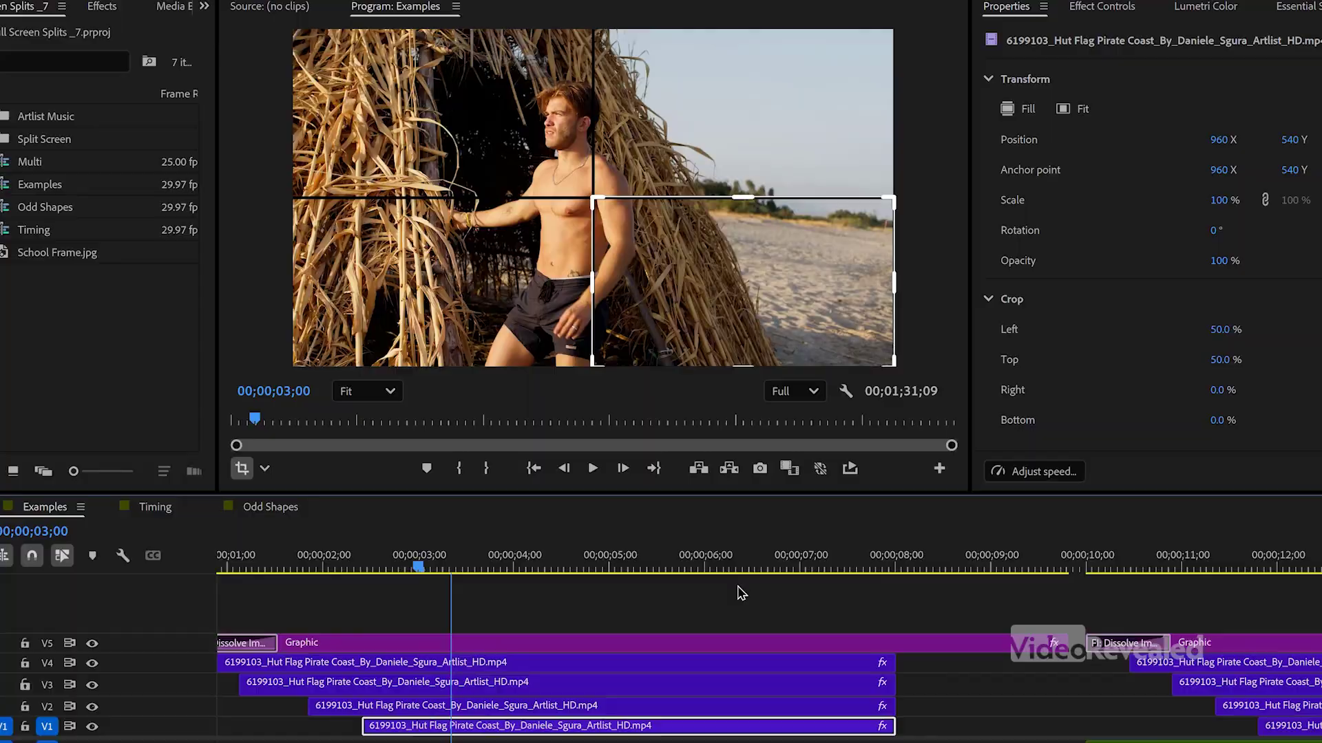
Step: Play the young redhead woman example from its start and examine the Basic 3D tilt settings on its V4 clip
{"action": "key", "text": "minus"}
{"action": "key", "text": "minus"}
{"action": "key", "text": "minus"}
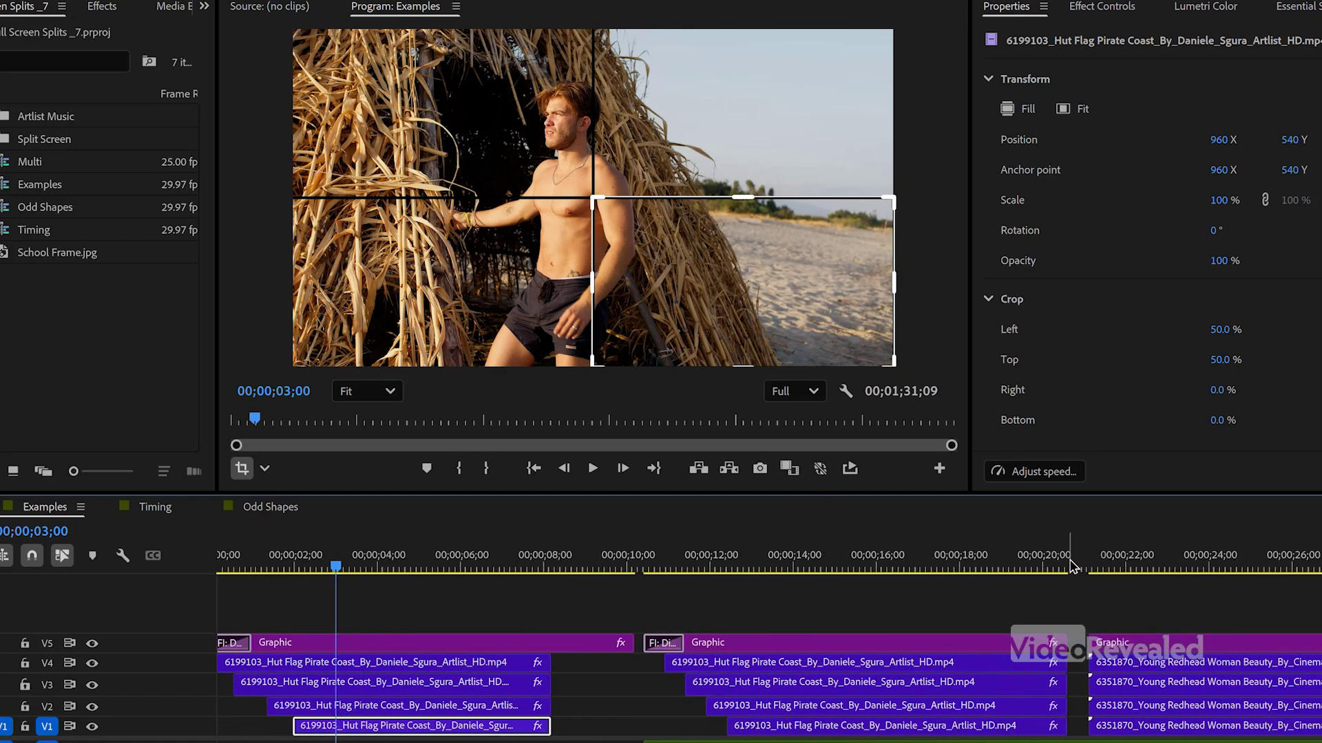
{"action": "left_click", "coordinate": [1069, 566]}
{"action": "key", "text": "space"}
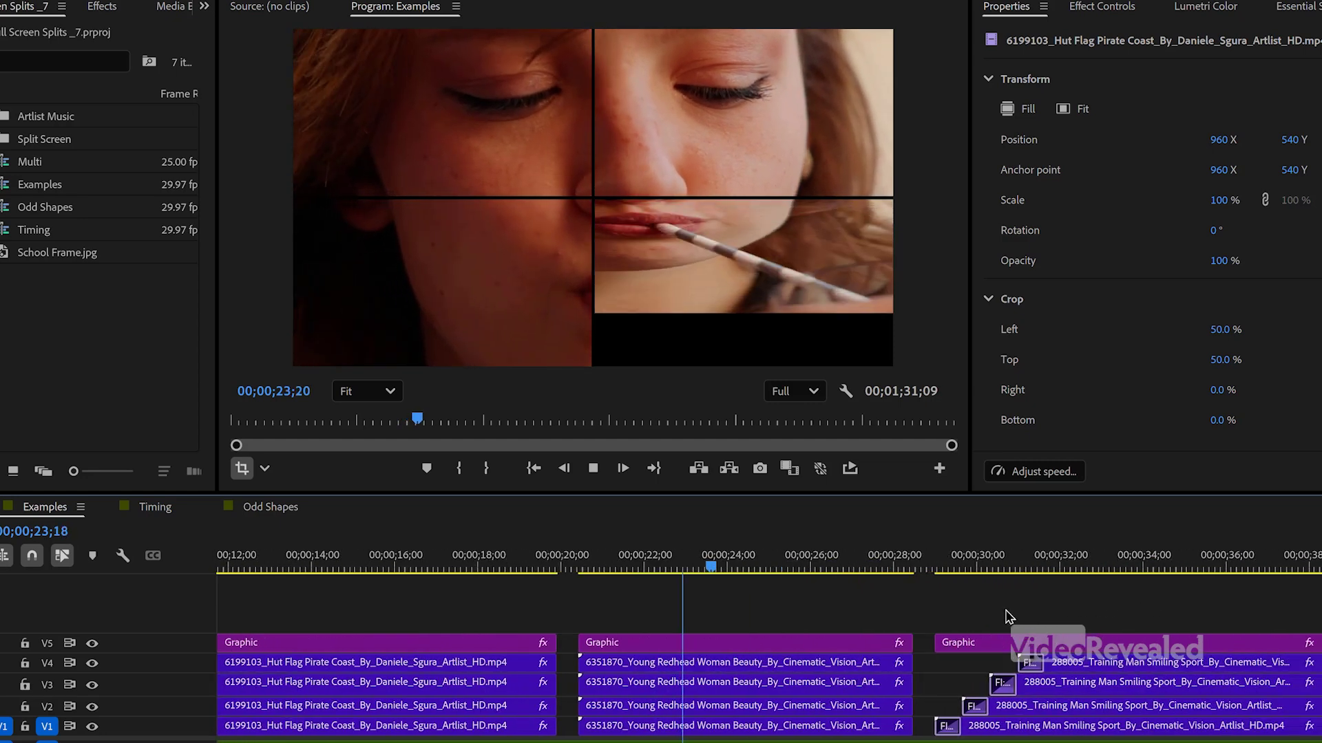
{"action": "key", "text": "space"}
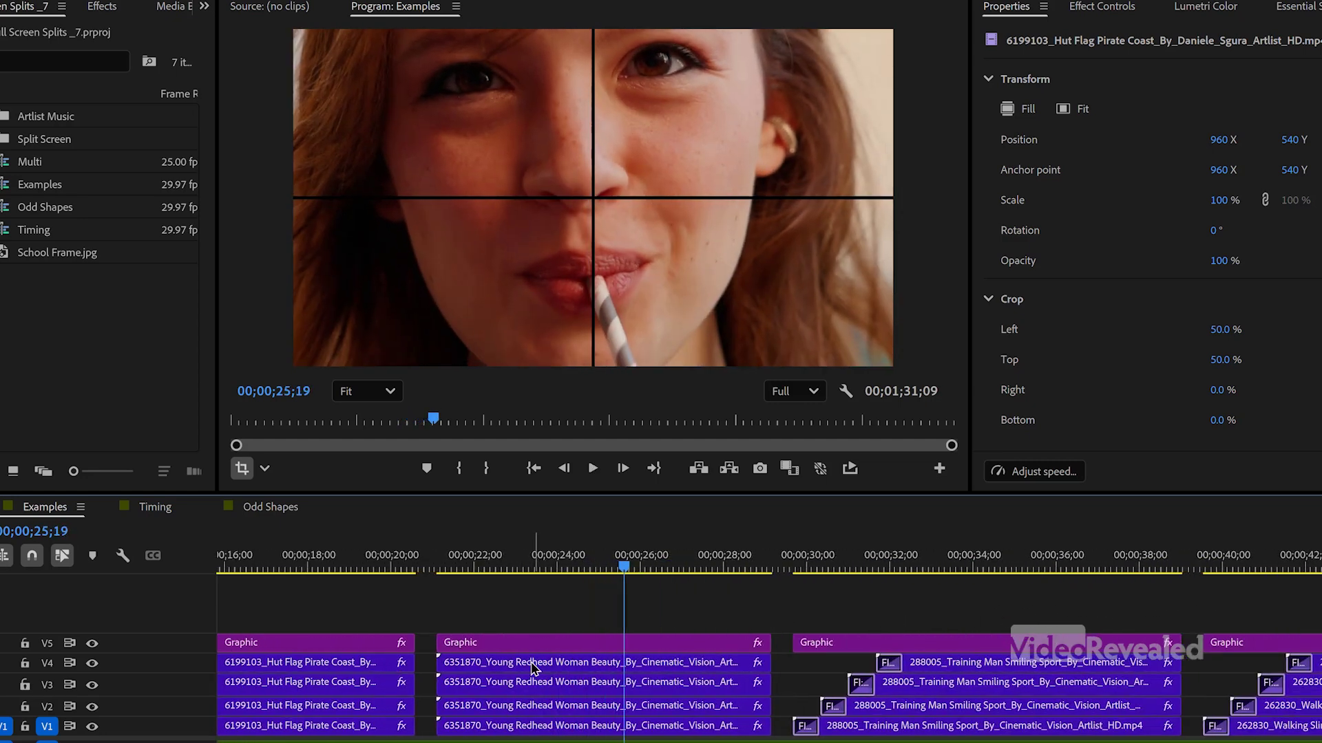
{"action": "left_click", "coordinate": [1113, 9]}
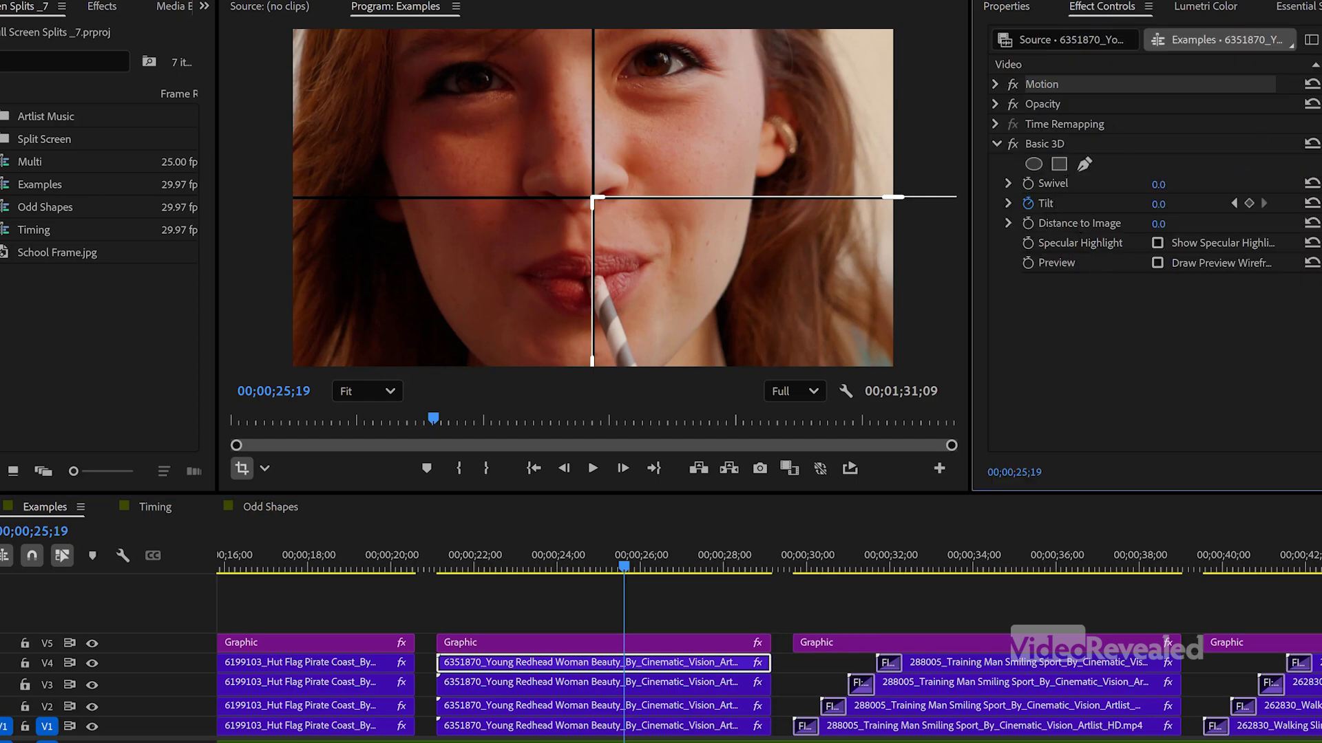
{"action": "left_click_drag", "start_coordinate": [274, 391], "coordinate": [242, 391]}
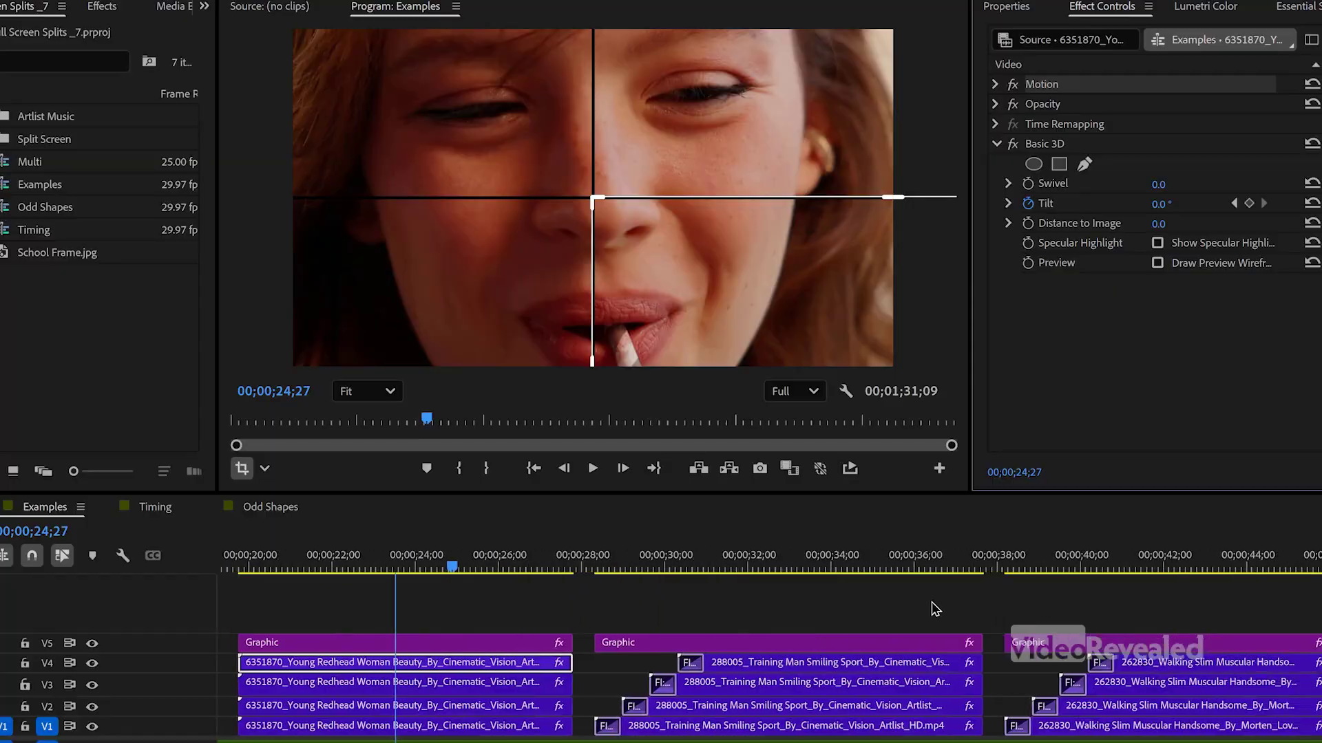
Step: Play the training man example from just before its first clip and return the playhead to 00;00;29;17
{"action": "scroll", "coordinate": [831, 602], "scroll_direction": "down", "scroll_amount": 3}
{"action": "scroll", "coordinate": [831, 603], "scroll_direction": "down", "scroll_amount": 3}
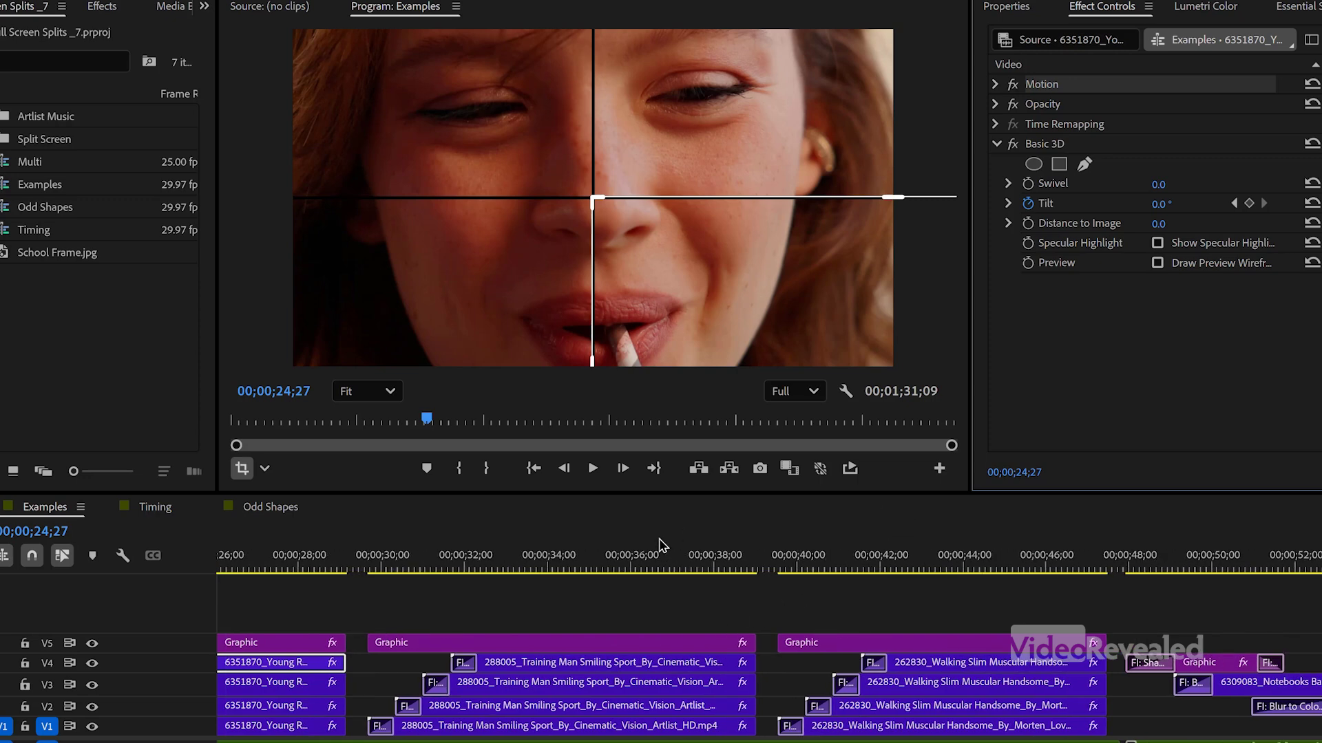
{"action": "left_click", "coordinate": [357, 564]}
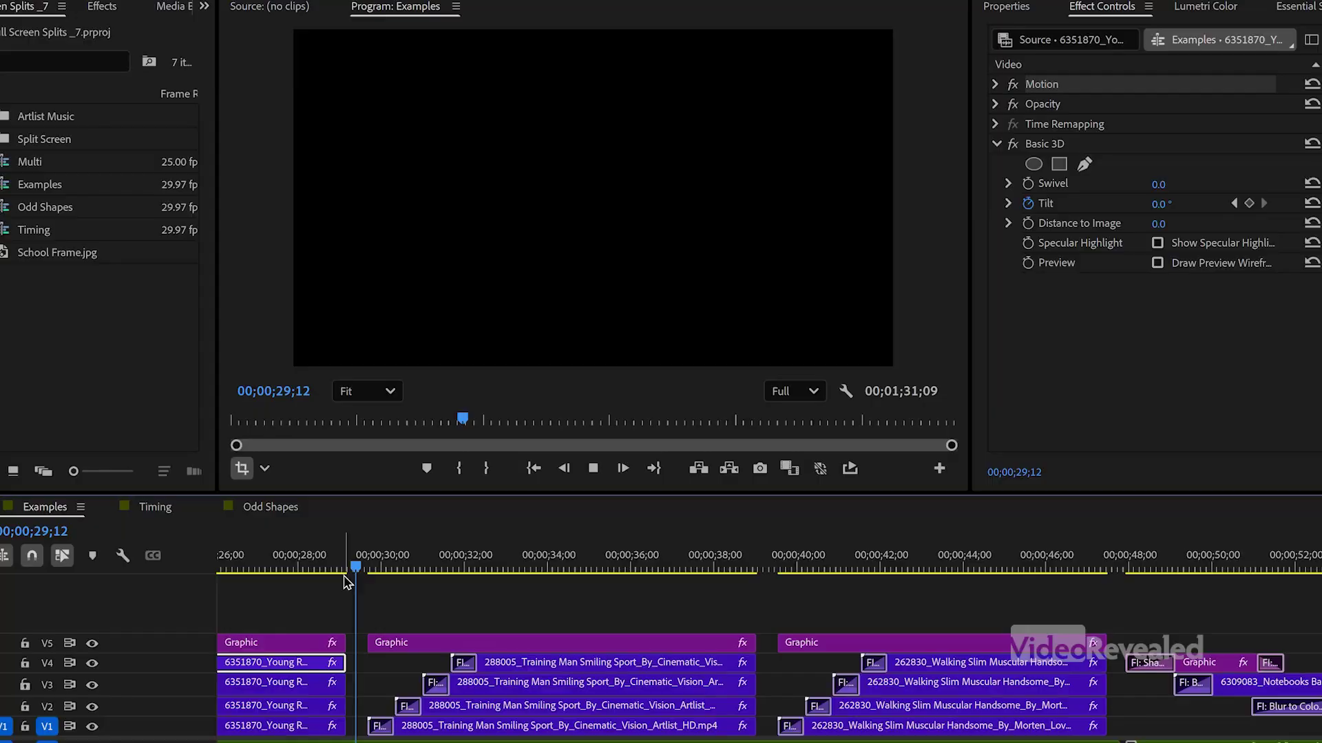
{"action": "key", "text": "space"}
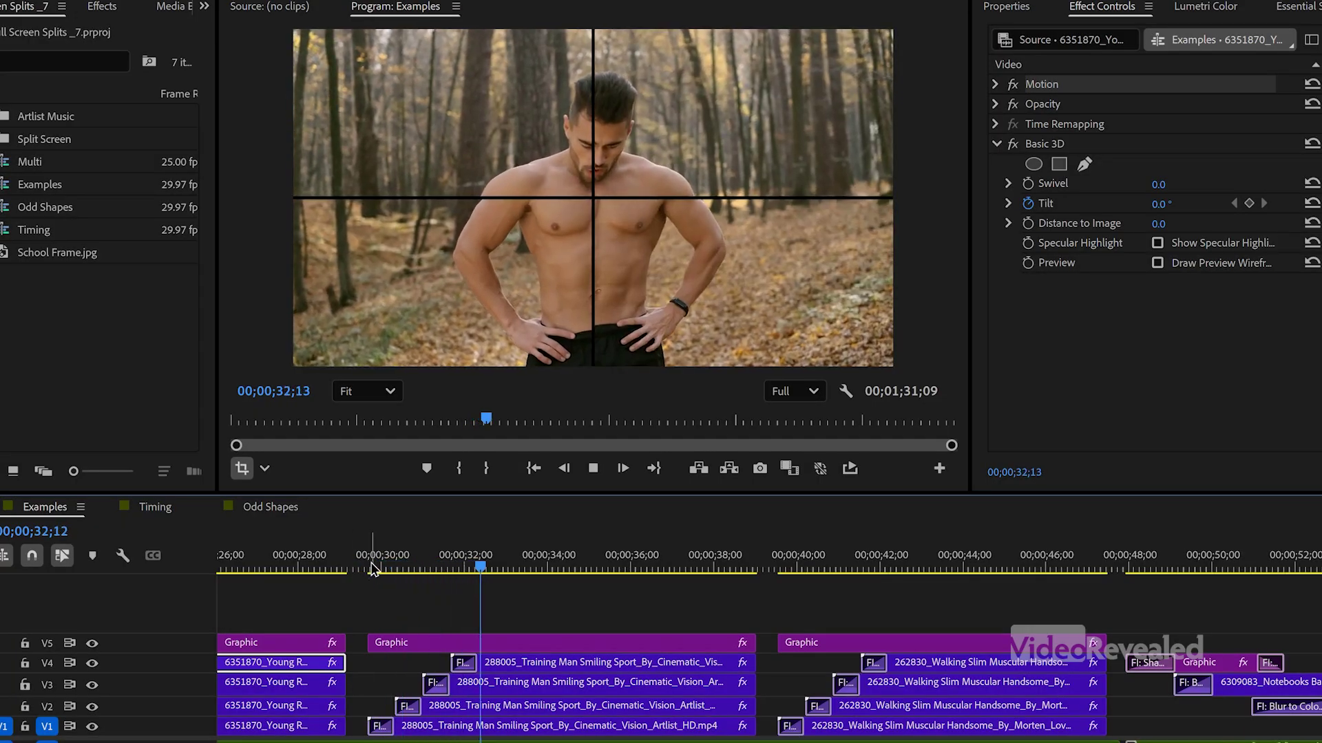
{"action": "left_click", "coordinate": [367, 568]}
{"action": "mouse_move", "coordinate": [374, 569]}
{"action": "left_mouse_down"}
{"action": "mouse_move", "coordinate": [494, 578]}
{"action": "mouse_move", "coordinate": [367, 575]}
{"action": "left_mouse_up"}
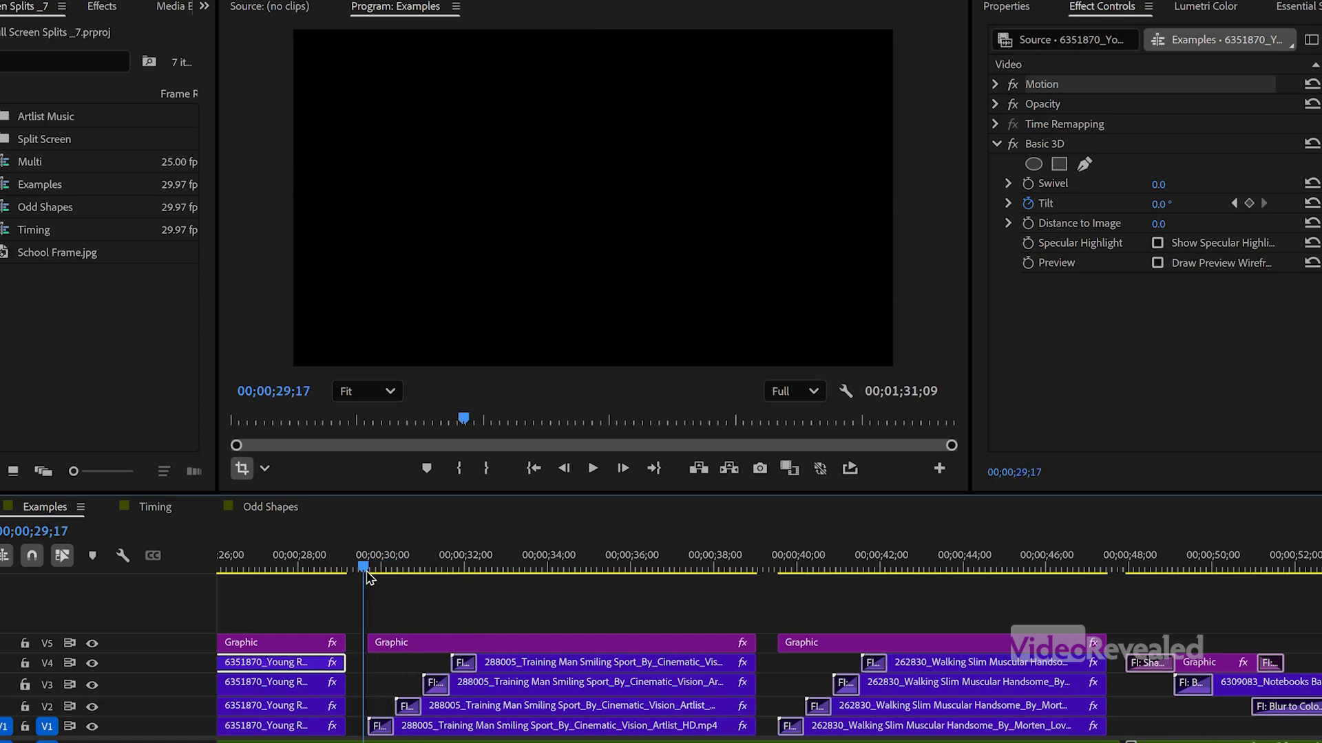
Step: Examine the FI: Flip Motion Impacts transition settings on the V1 training man clip and scrub through the clip
{"action": "left_click", "coordinate": [379, 726]}
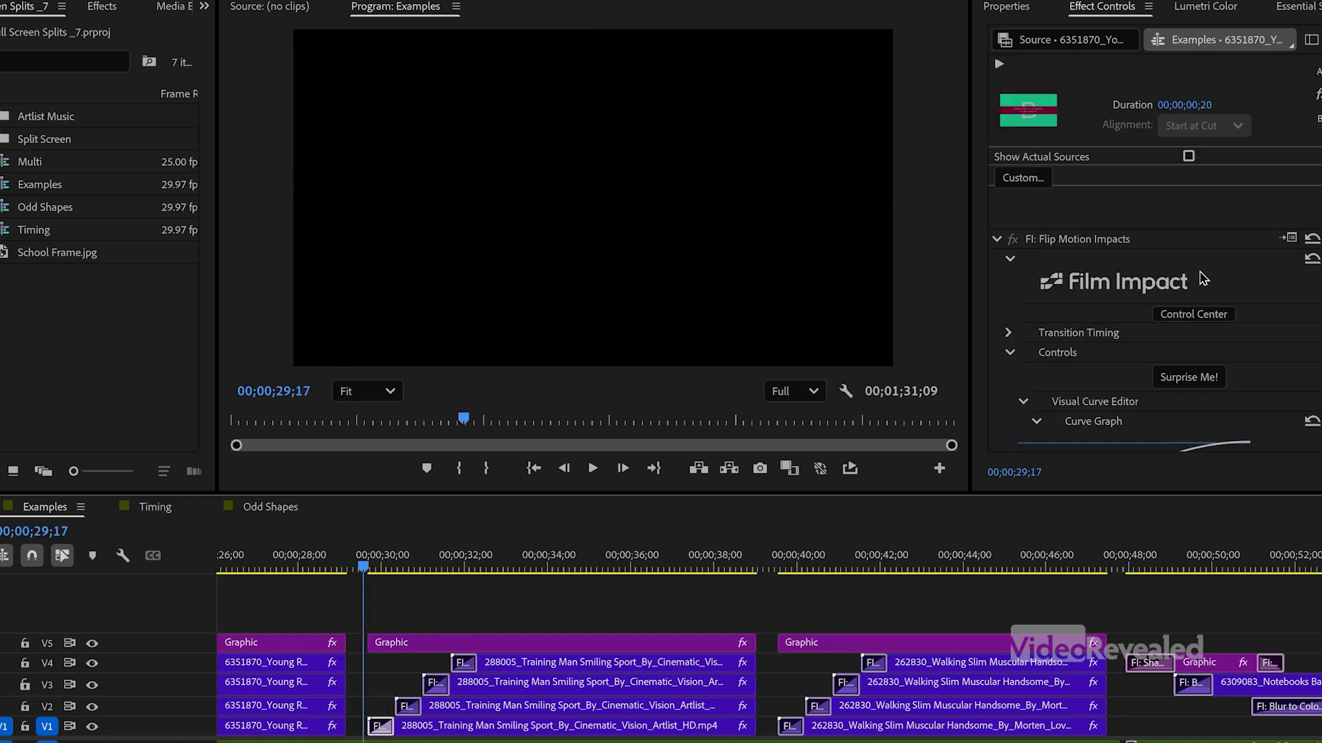
{"action": "scroll", "coordinate": [1258, 315], "scroll_direction": "down", "scroll_amount": 3}
{"action": "scroll", "coordinate": [1265, 314], "scroll_direction": "up", "scroll_amount": 3}
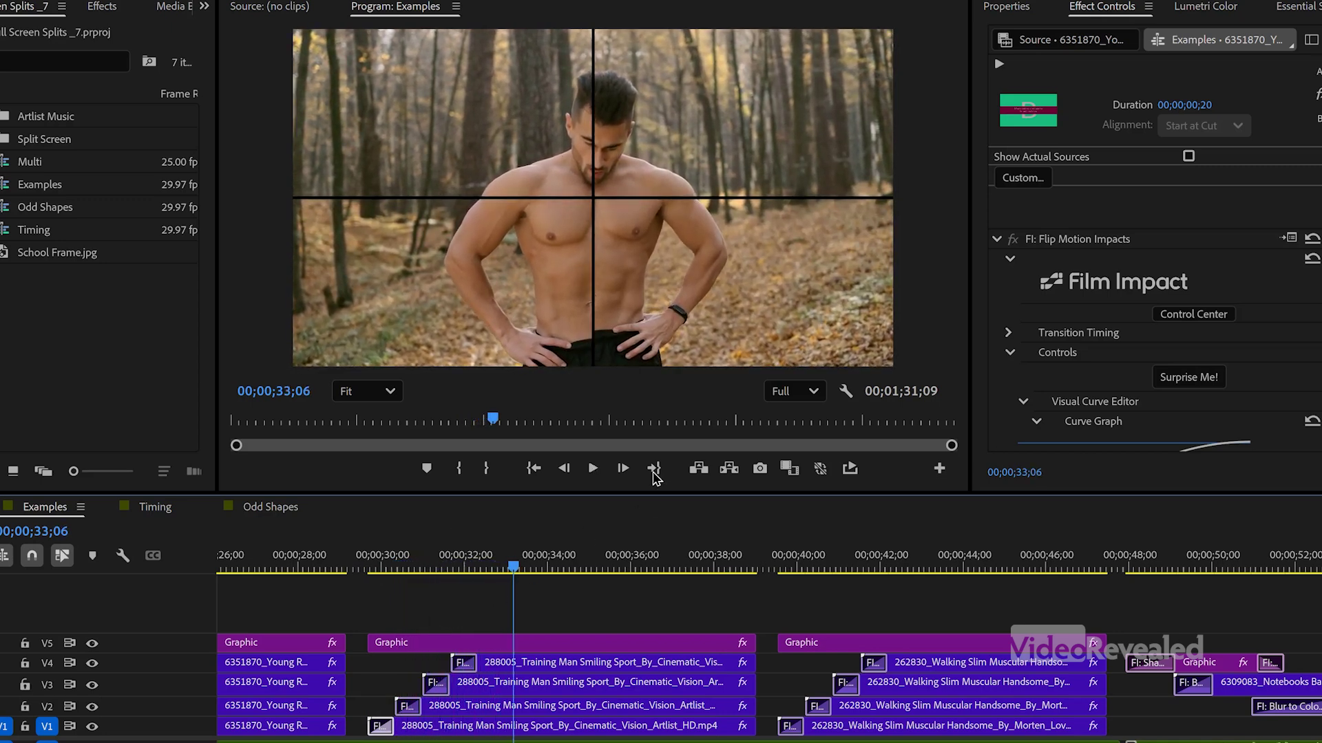
{"action": "left_click_drag", "start_coordinate": [527, 566], "coordinate": [609, 571]}
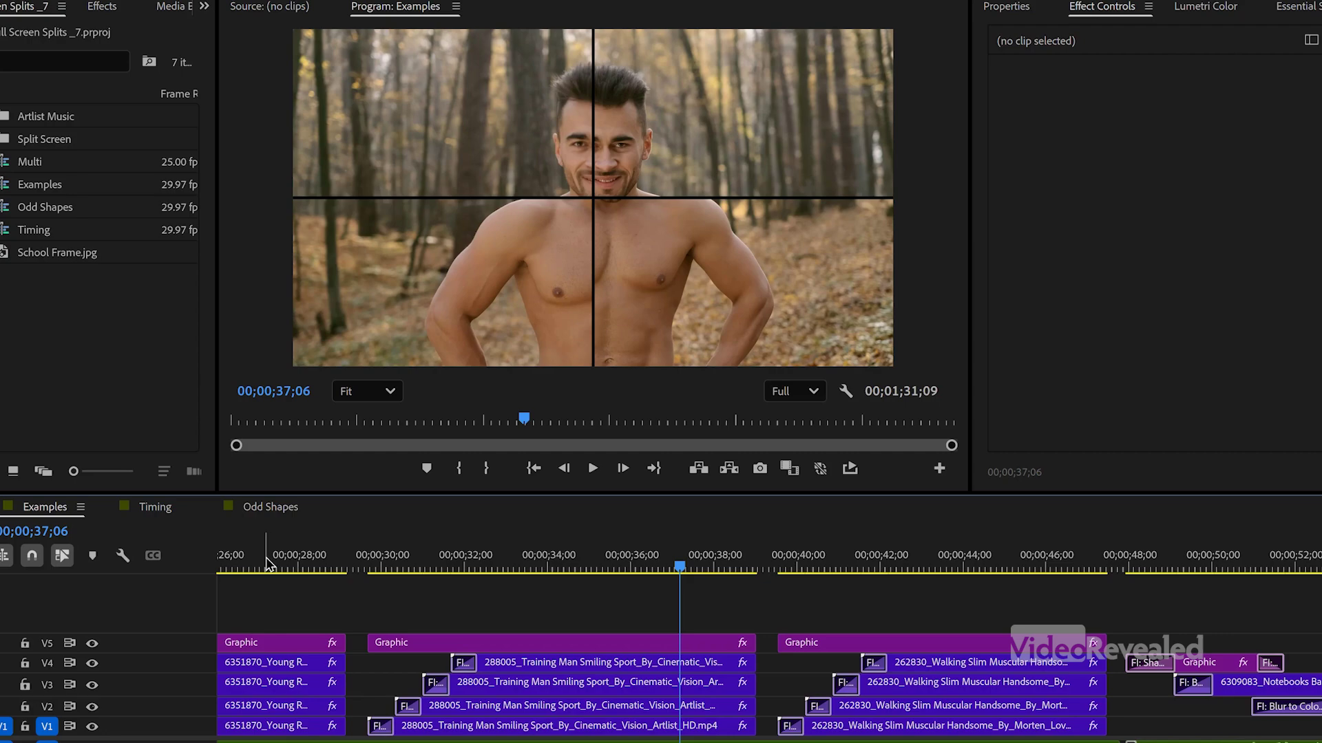
Step: Return to the opening example, turn off timeline snapping and shift its V3, V2 and V1 copies about 0.3 seconds later
{"action": "key", "text": "Up"}
{"action": "key", "text": "Up"}
{"action": "key", "text": "Up"}
{"action": "key", "text": "Up"}
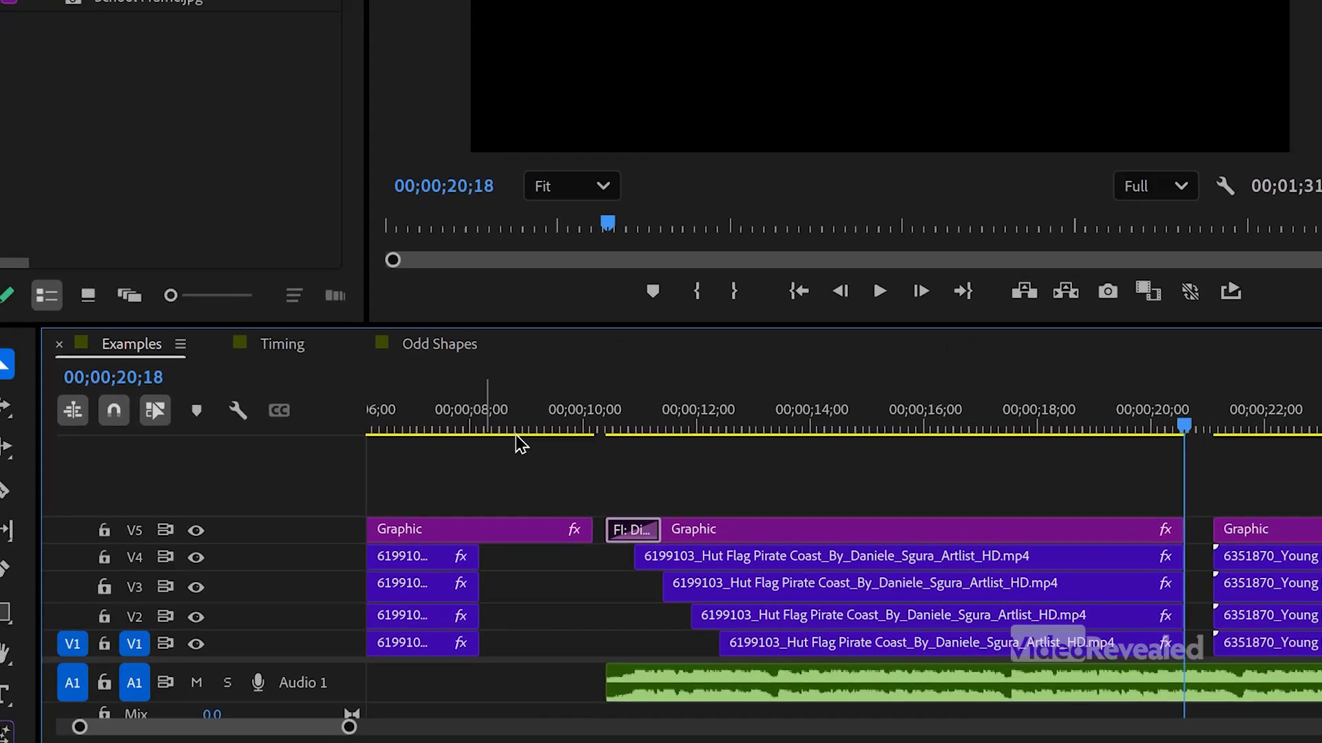
{"action": "key", "text": "Home"}
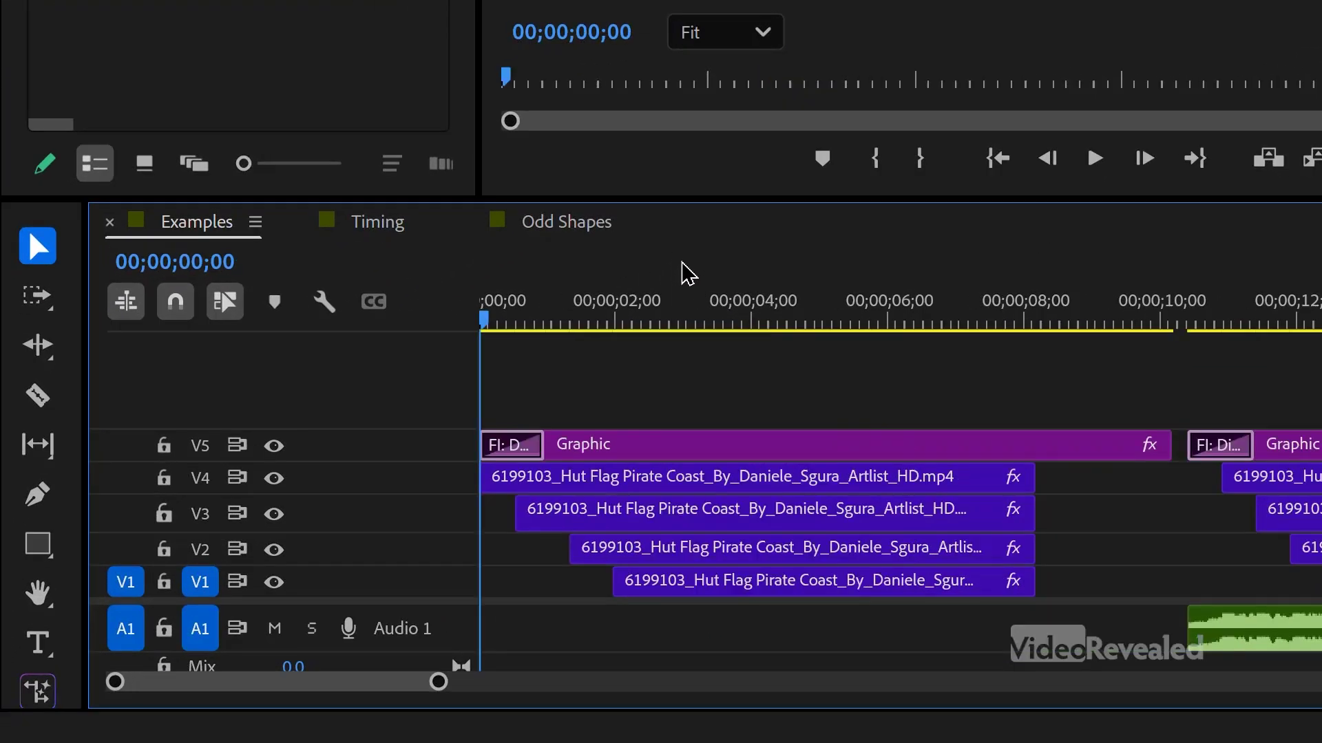
{"action": "left_click_drag", "start_coordinate": [625, 382], "coordinate": [673, 395]}
{"action": "mouse_move", "coordinate": [664, 516]}
{"action": "left_mouse_down"}
{"action": "mouse_move", "coordinate": [678, 508]}
{"action": "mouse_move", "coordinate": [650, 507]}
{"action": "left_mouse_up"}
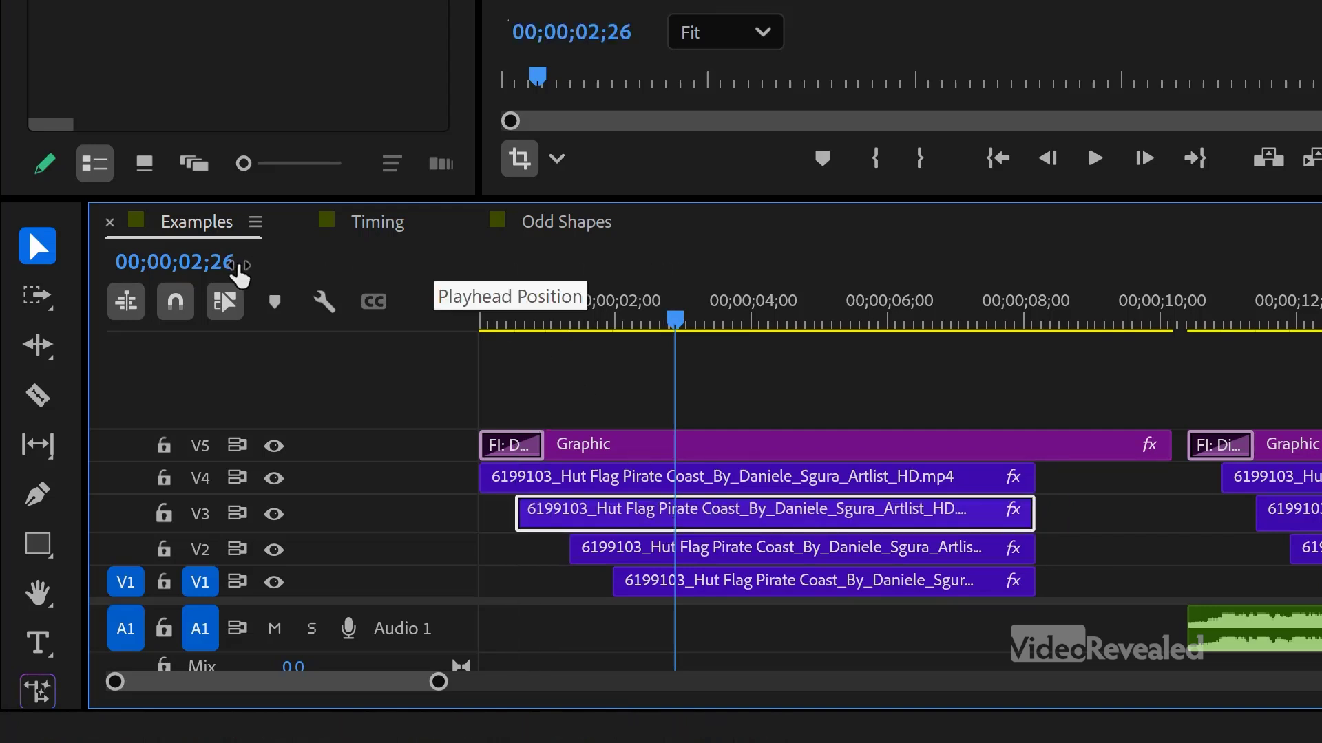
{"action": "left_click", "coordinate": [175, 301]}
{"action": "left_click_drag", "start_coordinate": [628, 521], "coordinate": [699, 589]}
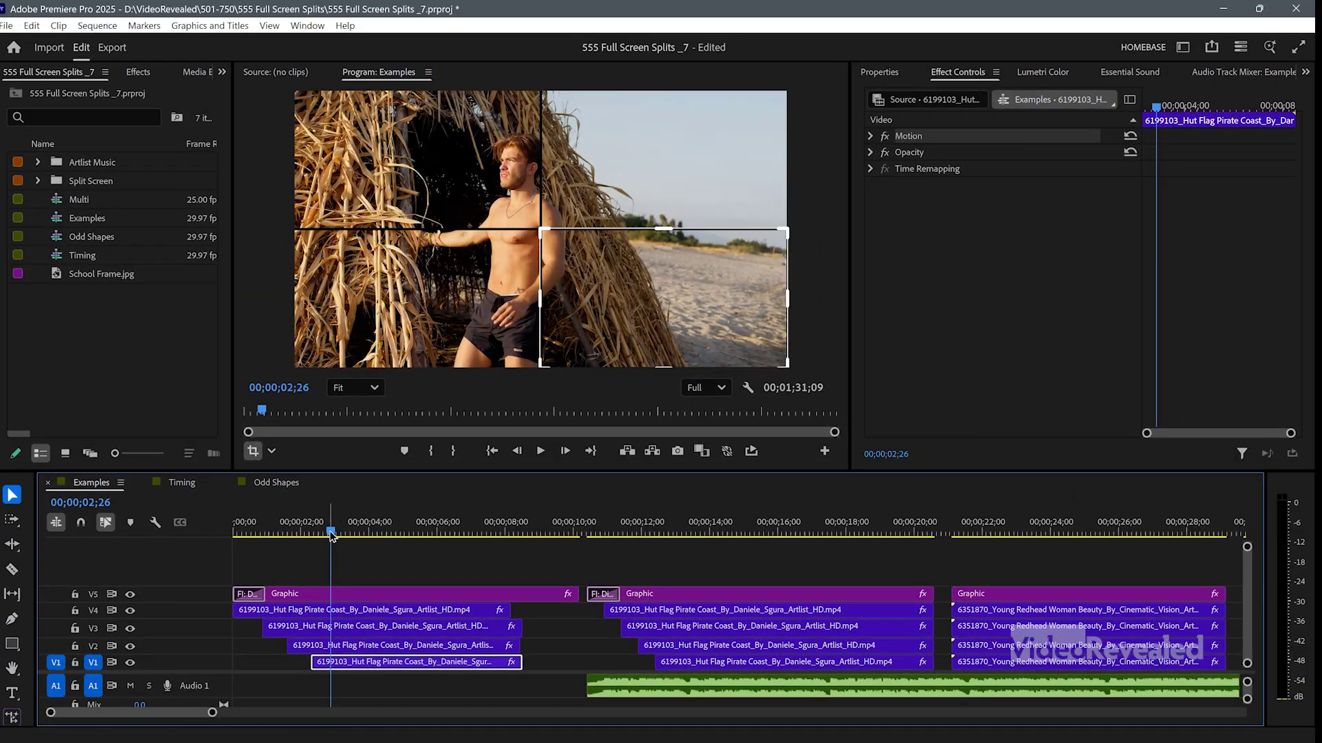
Step: Scrub the opening split to 00;00;03;22 and play it full screen to check the time offset between quadrants
{"action": "left_click_drag", "start_coordinate": [330, 536], "coordinate": [360, 544]}
{"action": "left_click", "coordinate": [278, 663]}
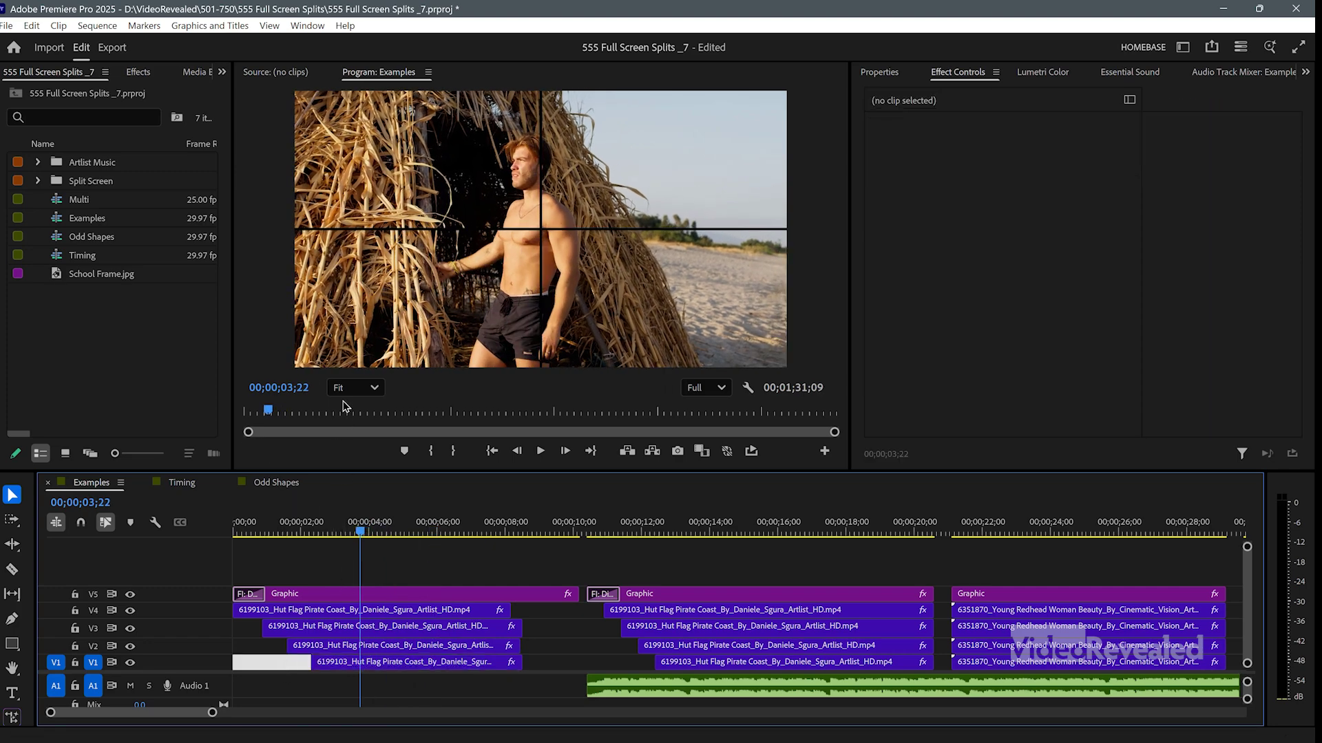
{"action": "key", "text": "ctrl+shift+f"}
{"action": "key", "text": "space"}
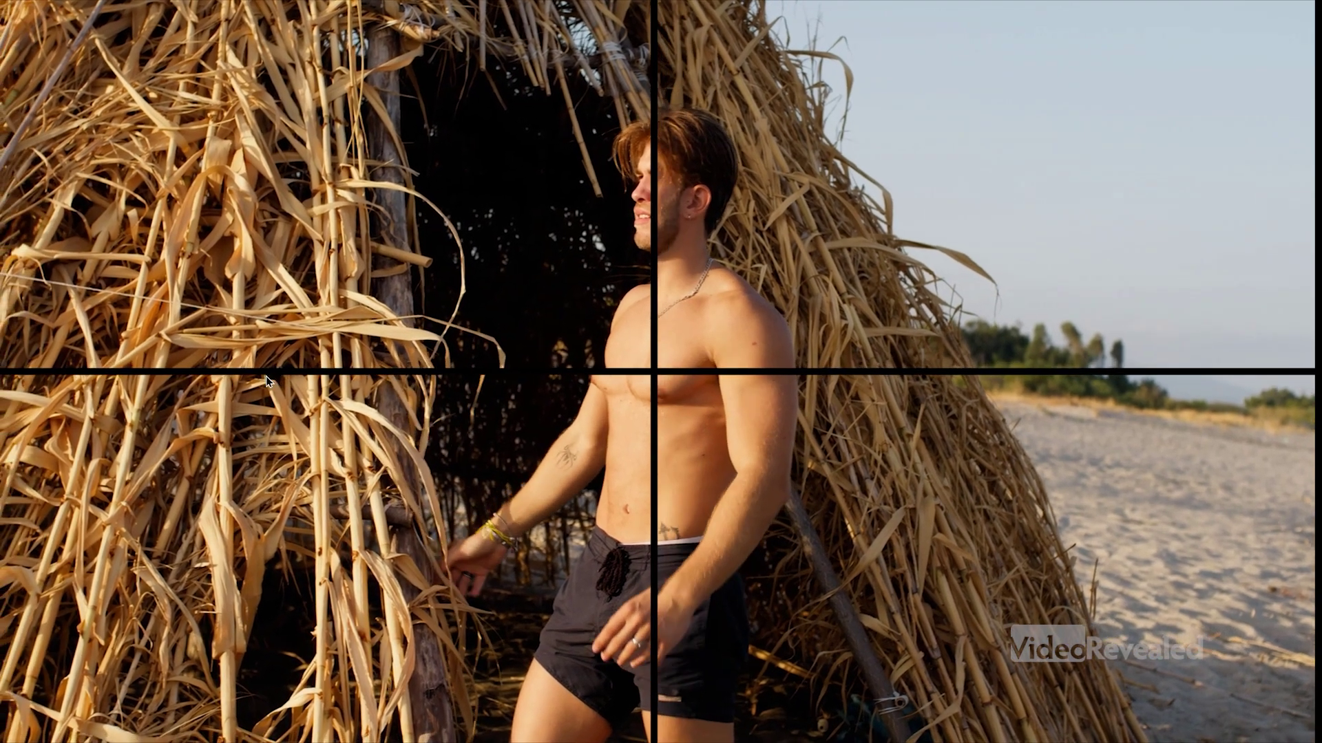
{"action": "key", "text": "Escape"}
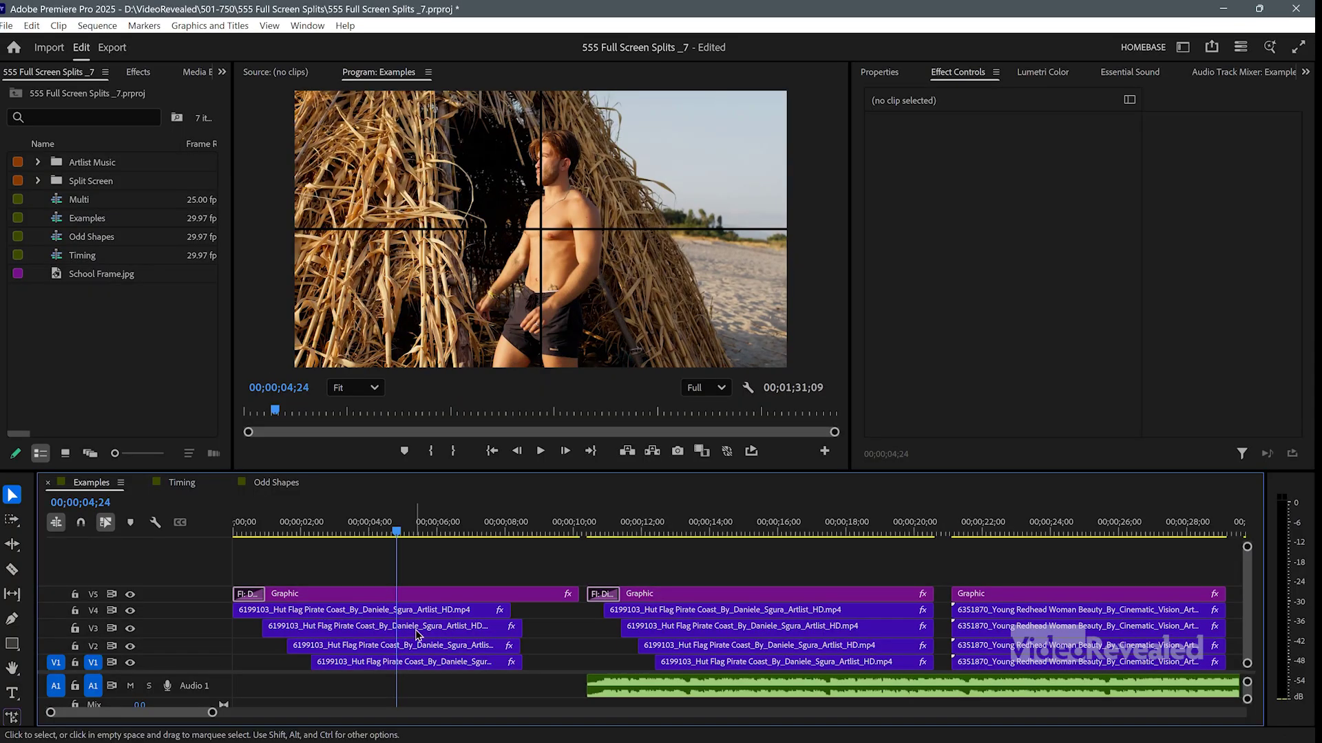
Step: Shift the V2 copy of the opening clip about 1 second earlier and scrub through the result
{"action": "left_click_drag", "start_coordinate": [397, 647], "coordinate": [364, 647]}
{"action": "left_click_drag", "start_coordinate": [372, 533], "coordinate": [414, 543]}
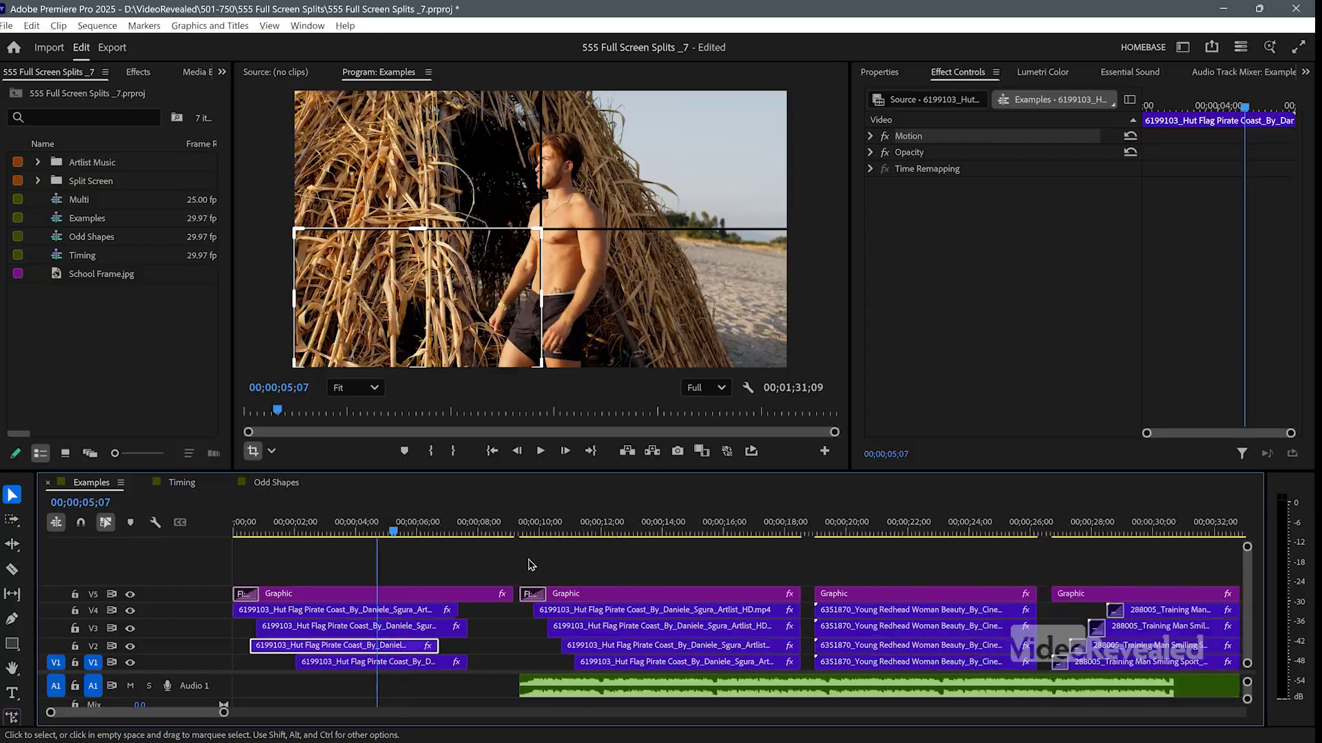
Step: Play the redhead woman example with its music and skip ahead to the start of the training man example
{"action": "scroll", "coordinate": [472, 530], "scroll_direction": "down", "scroll_amount": 5}
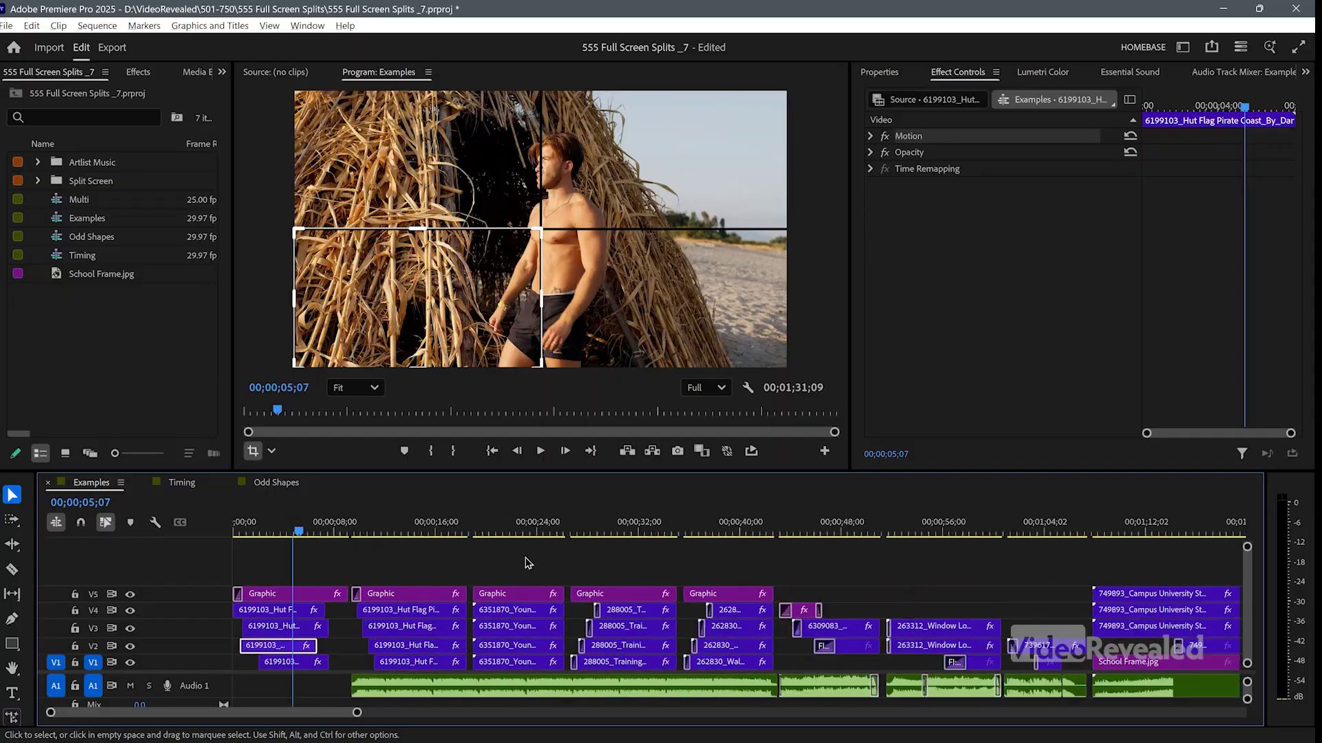
{"action": "key", "text": "space"}
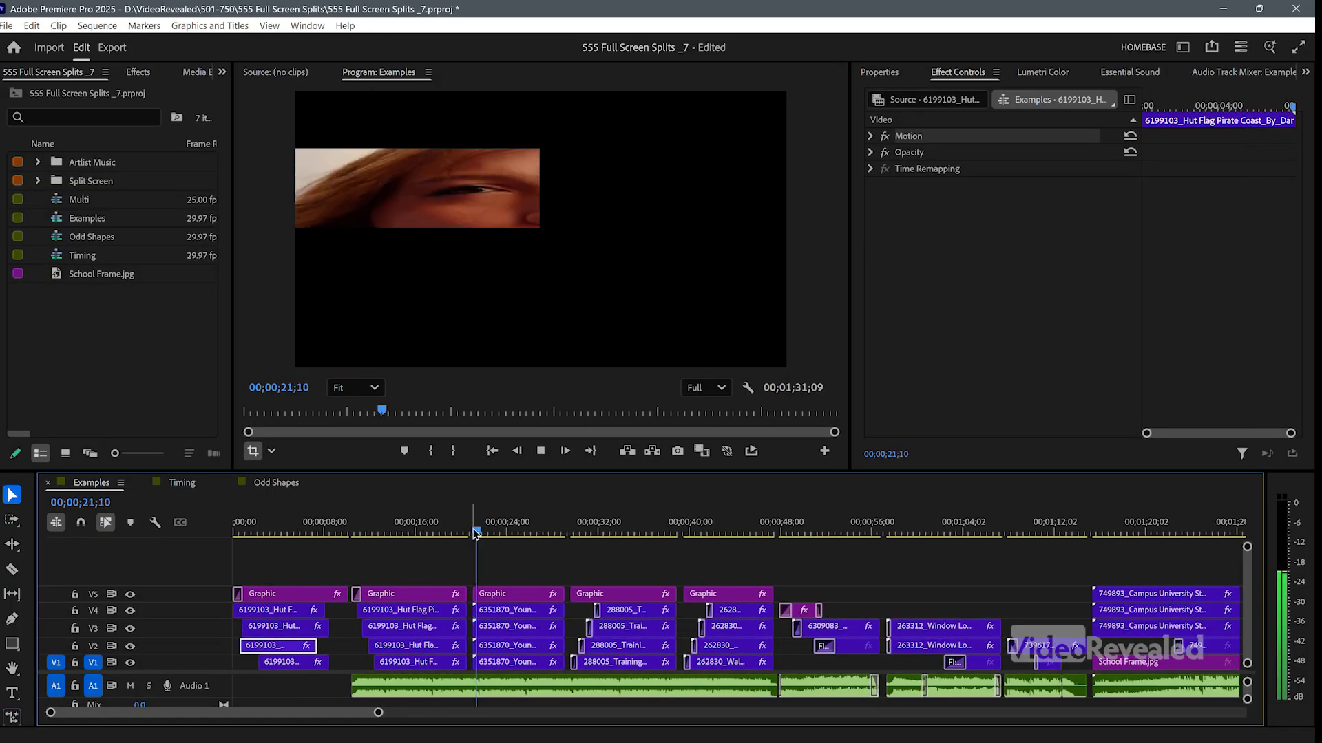
{"action": "left_click", "coordinate": [564, 529]}
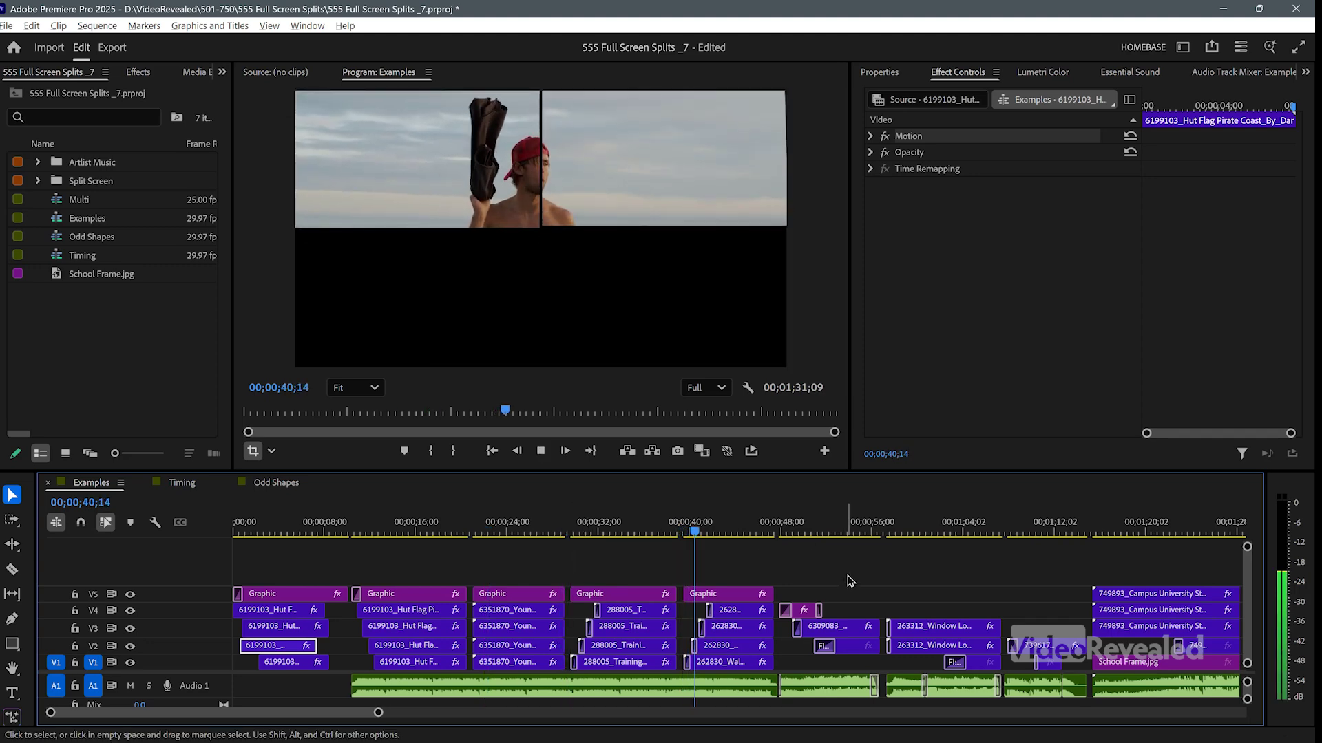
Step: Examine the FI: Block Motion Impacts transition on the V4 walking man clip and preview that example from its start
{"action": "scroll", "coordinate": [661, 578], "scroll_direction": "up", "scroll_amount": 5}
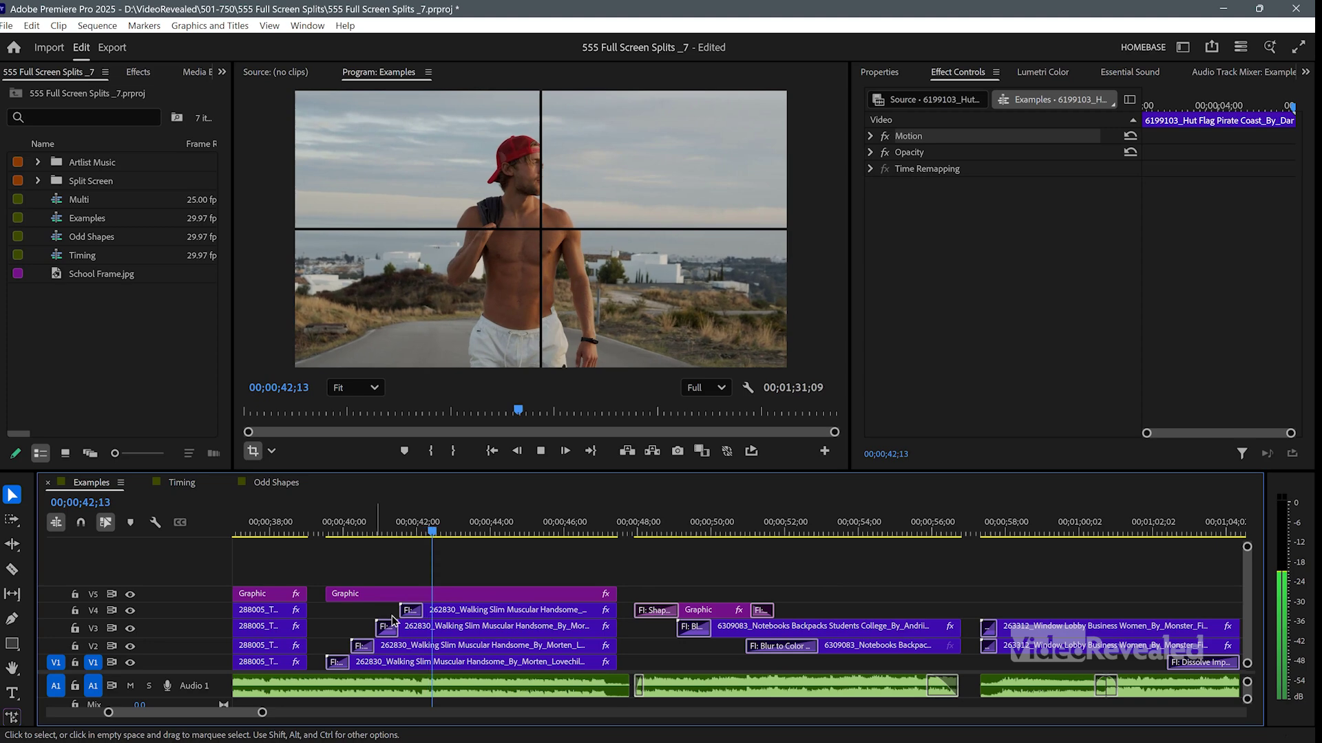
{"action": "left_click", "coordinate": [413, 614]}
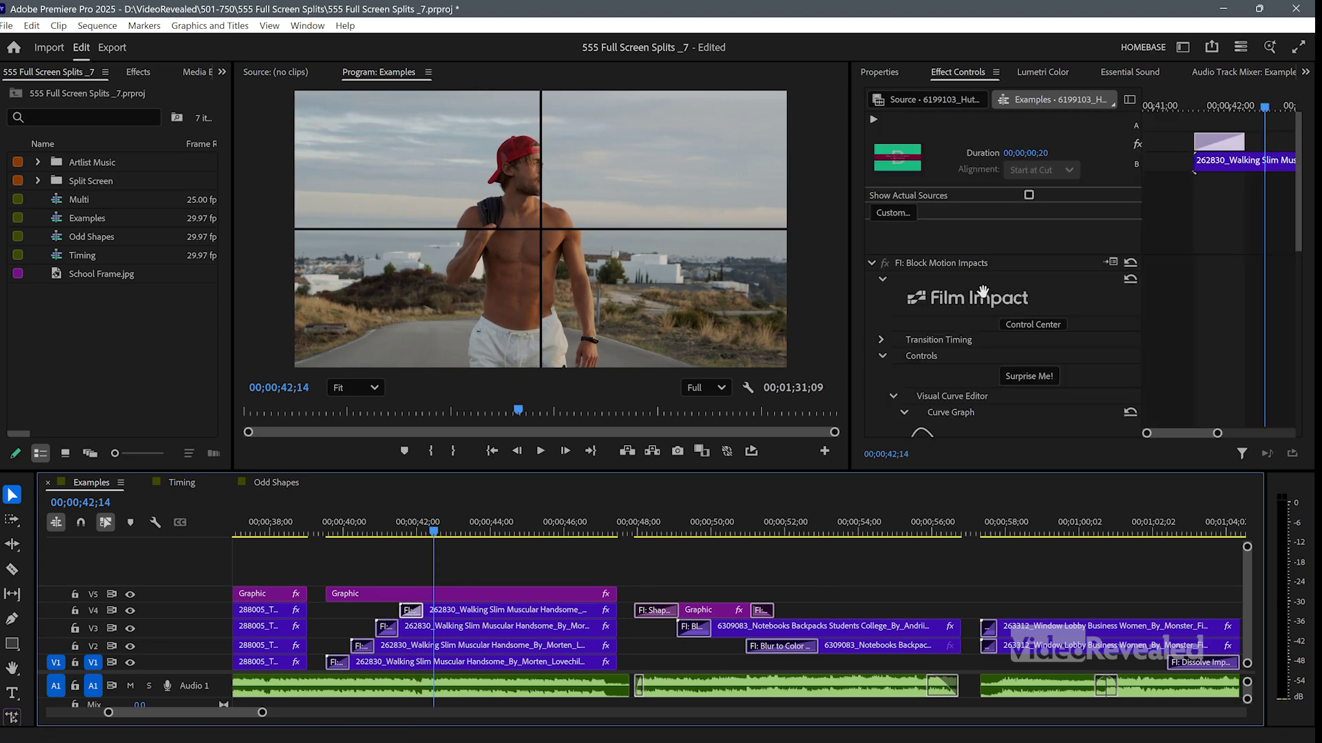
{"action": "left_click", "coordinate": [317, 534]}
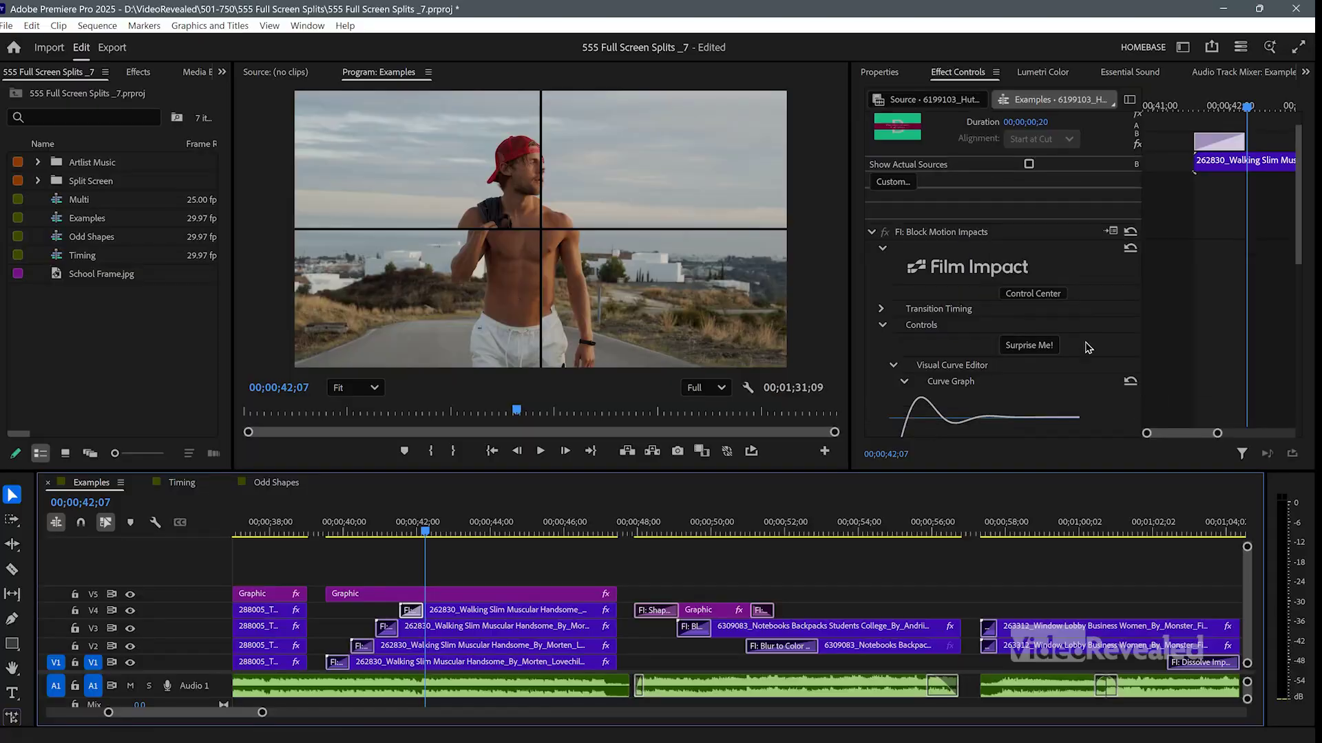
Step: Check the curve type options of the FI: Block Motion Impacts transition on the V4 walking man clip and clear the selection
{"action": "scroll", "coordinate": [1084, 348], "scroll_direction": "down", "scroll_amount": 5}
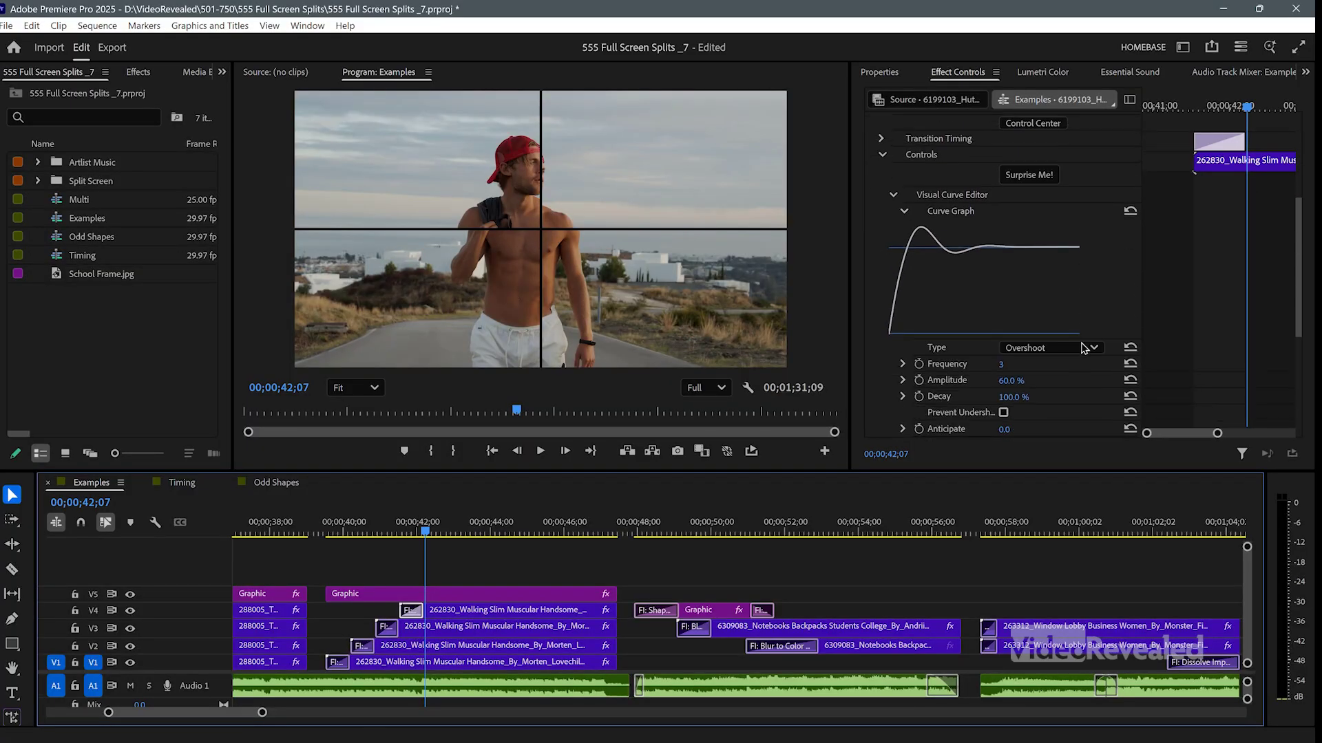
{"action": "left_click", "coordinate": [1051, 348]}
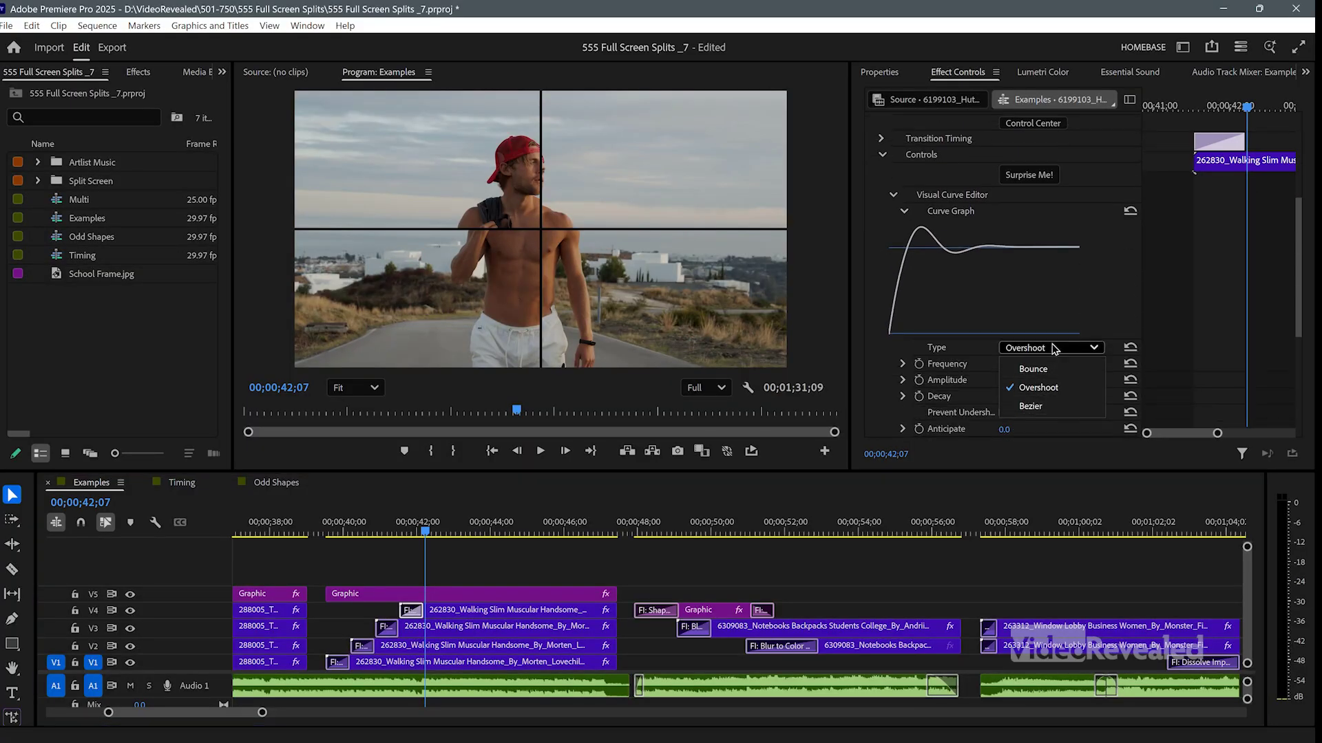
{"action": "left_click", "coordinate": [721, 556]}
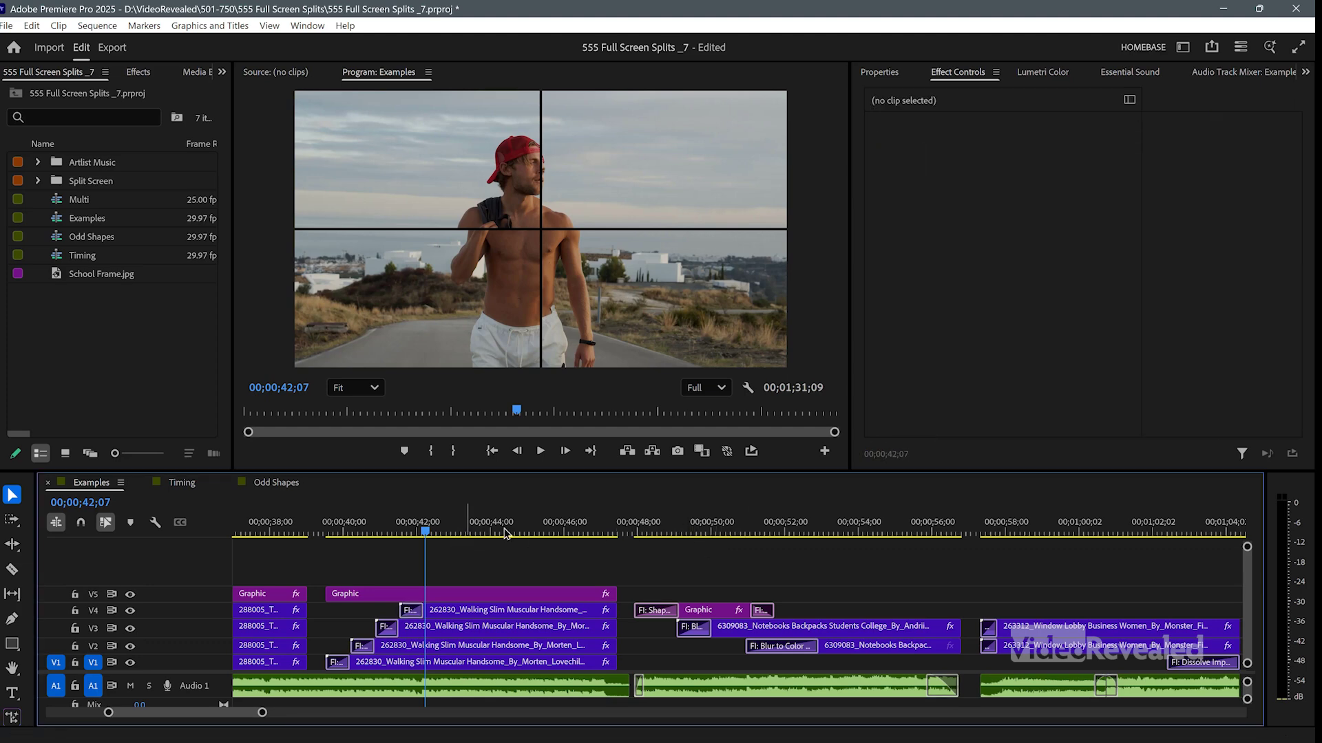
Step: Scrub through the opening strip of the students example and inspect the V4 graphic that frames it
{"action": "left_click_drag", "start_coordinate": [505, 533], "coordinate": [691, 527]}
{"action": "scroll", "coordinate": [996, 573], "scroll_direction": "down", "scroll_amount": 4}
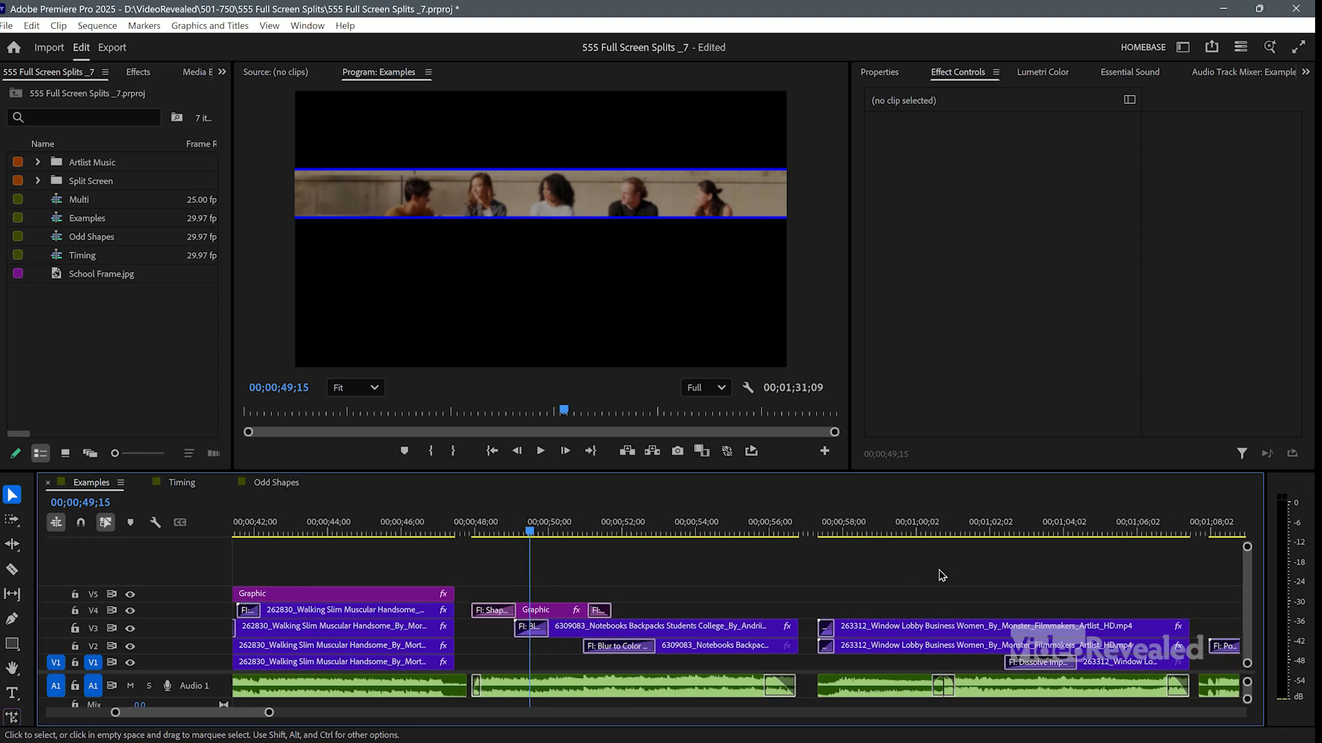
{"action": "left_click_drag", "start_coordinate": [534, 527], "coordinate": [583, 536]}
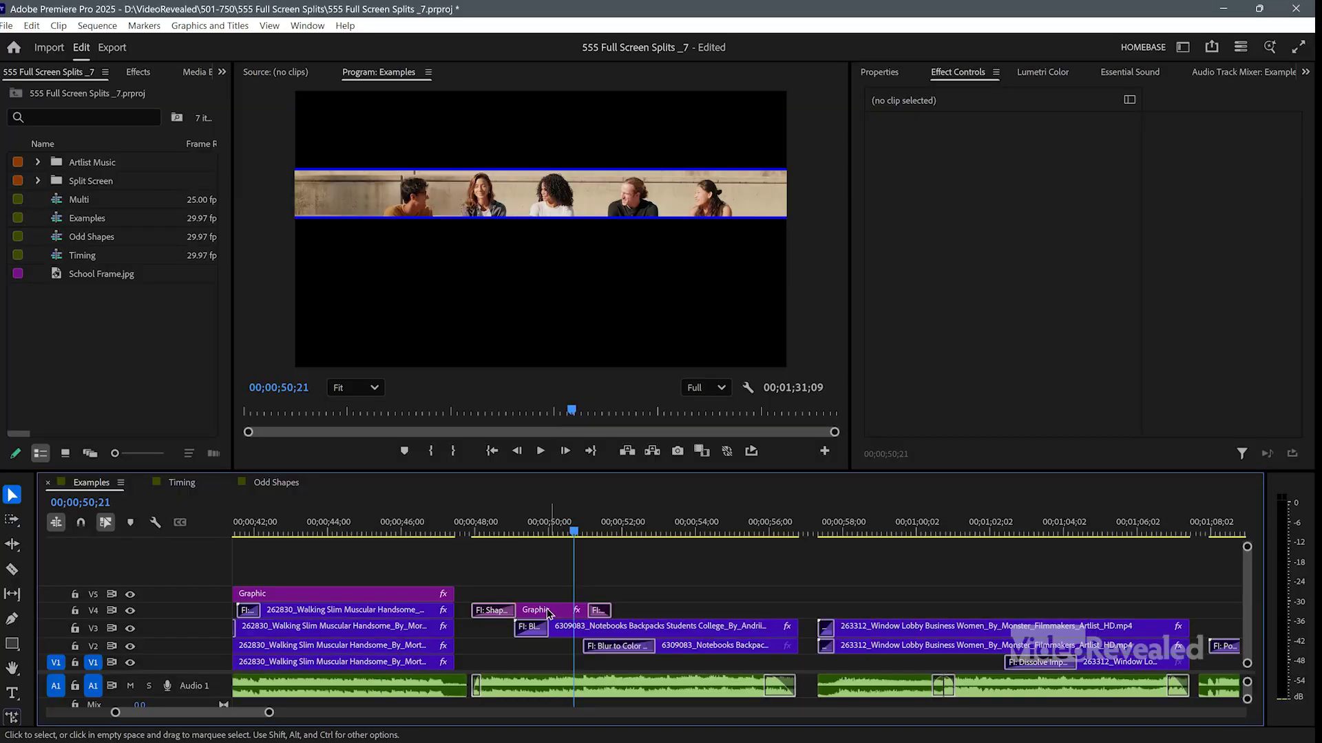
{"action": "left_click", "coordinate": [549, 614]}
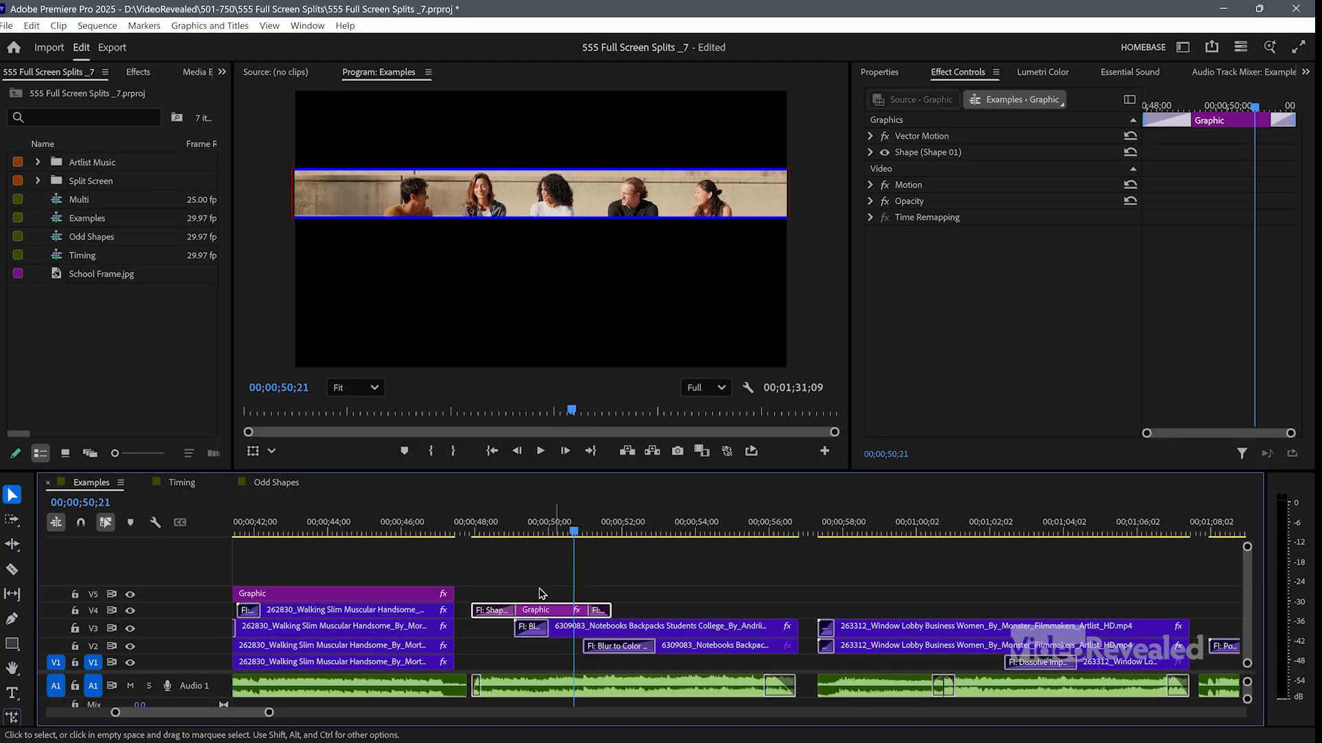
{"action": "left_click_drag", "start_coordinate": [538, 529], "coordinate": [547, 528]}
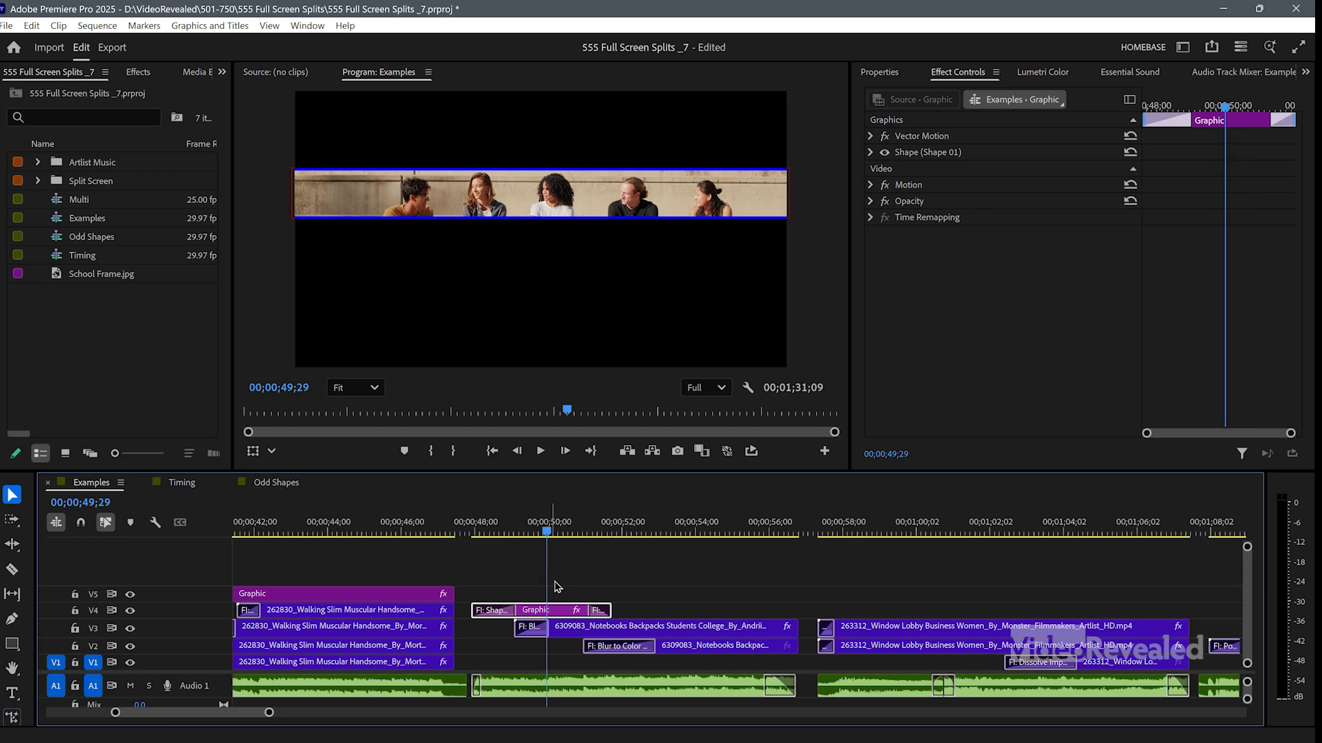
Step: Hide track V4, scrub the students strip without its border, and review the V3 clip's crop properties
{"action": "left_click", "coordinate": [130, 611]}
{"action": "left_click_drag", "start_coordinate": [530, 534], "coordinate": [557, 530]}
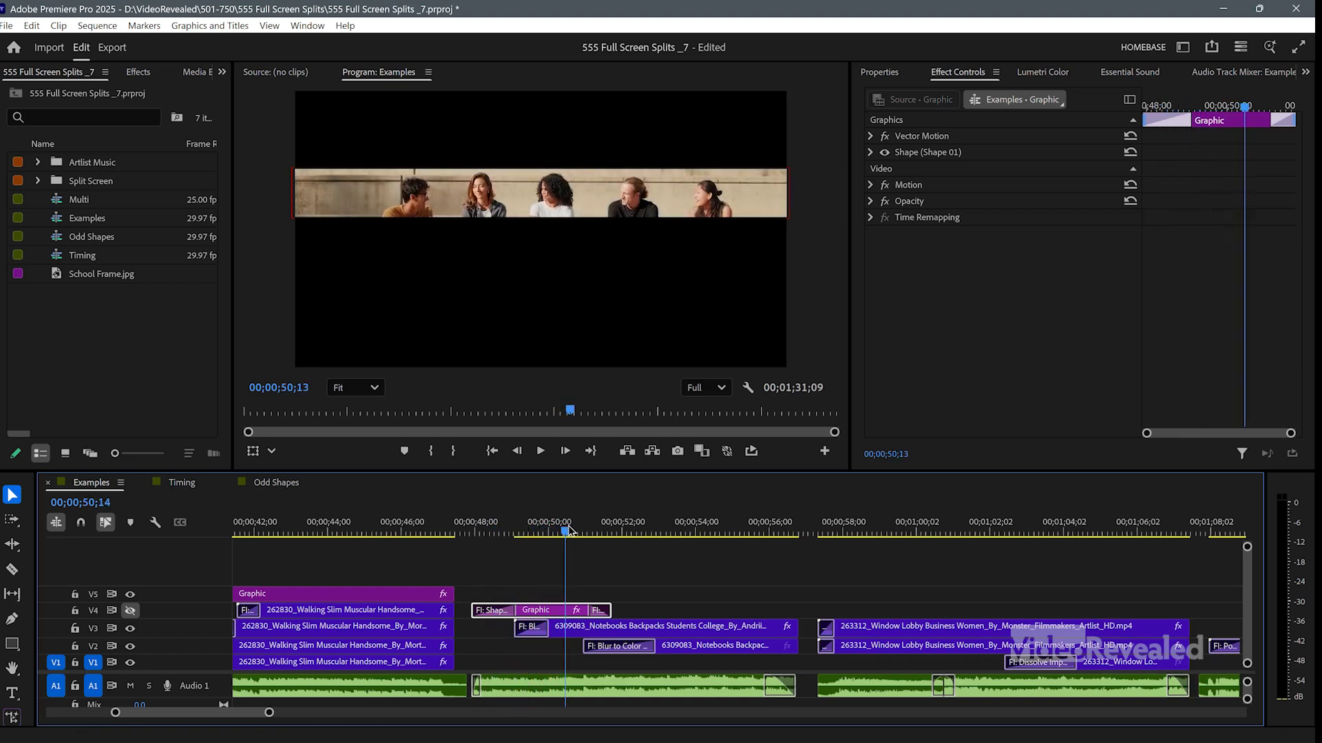
{"action": "left_click", "coordinate": [593, 634]}
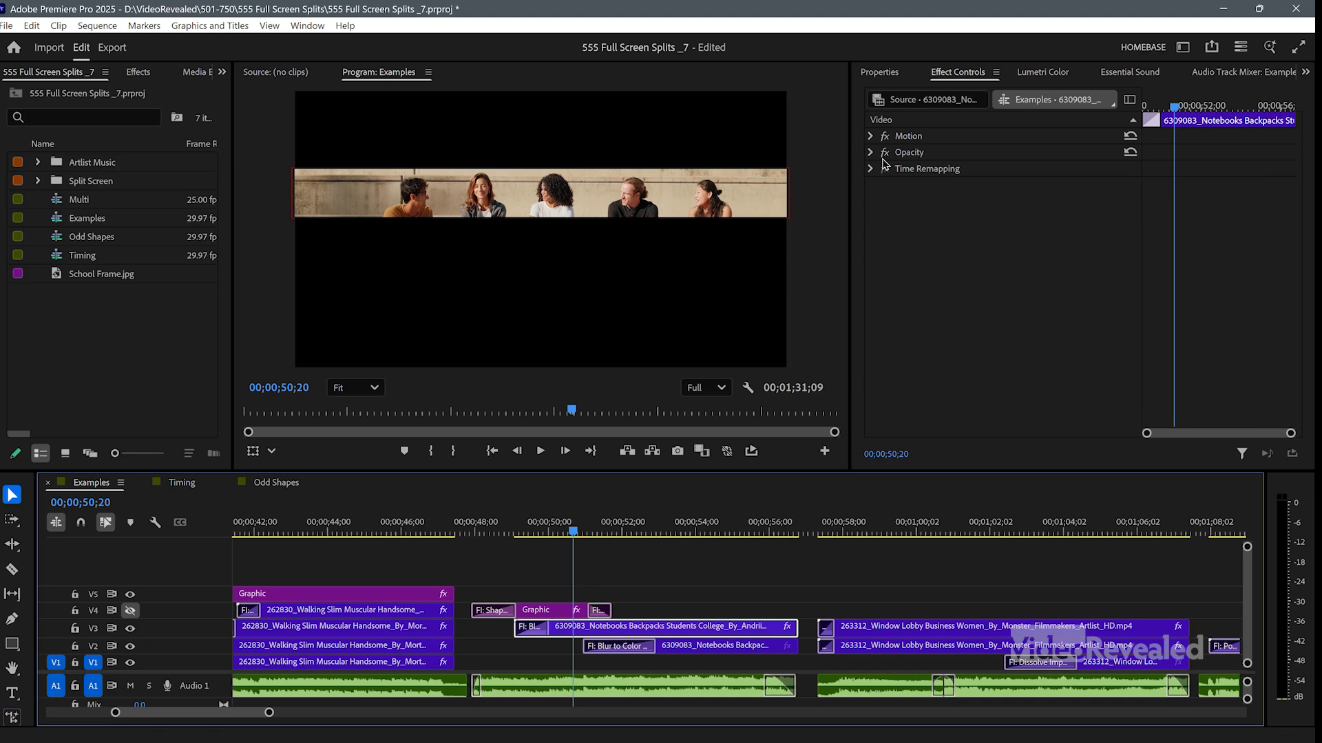
{"action": "left_click", "coordinate": [879, 72]}
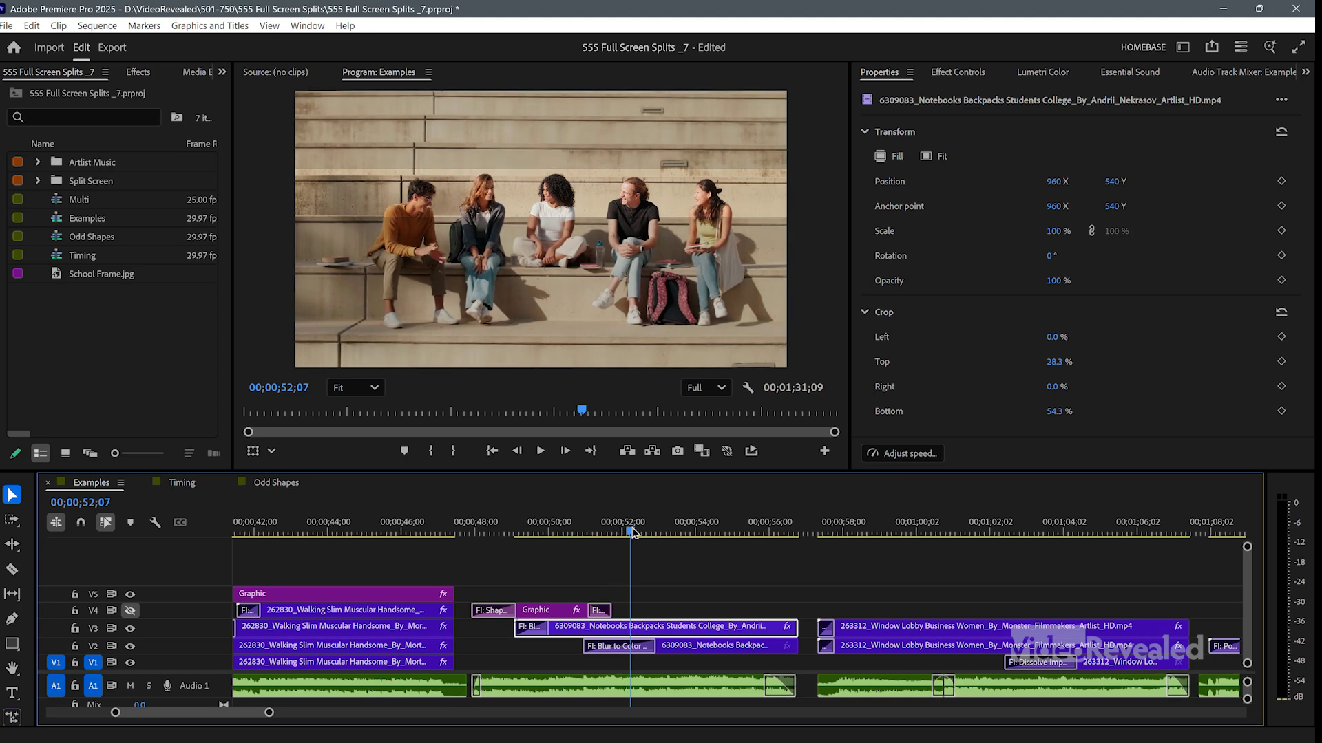
Step: Examine the V2 Blur to Color transition by scrubbing past it, and show the students example full screen from its start
{"action": "left_click", "coordinate": [623, 647]}
{"action": "left_click_drag", "start_coordinate": [631, 536], "coordinate": [672, 537]}
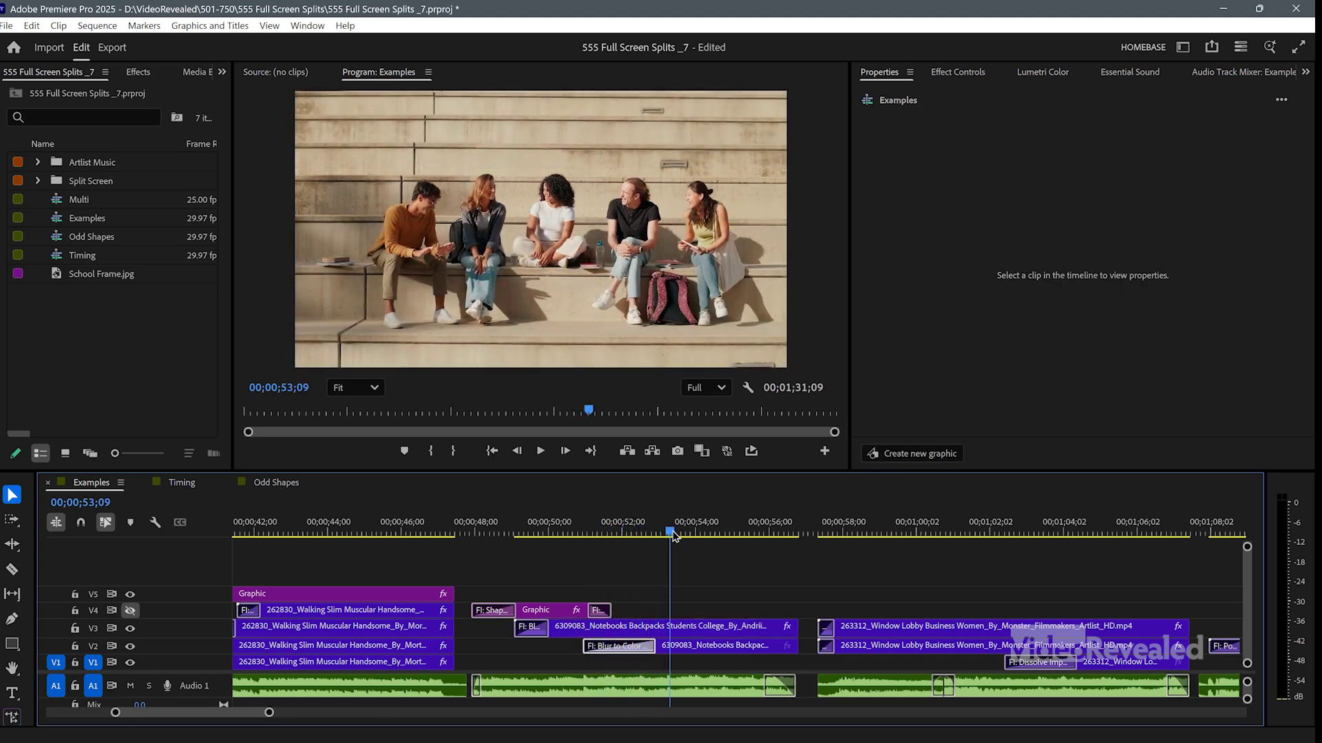
{"action": "left_click_drag", "start_coordinate": [501, 537], "coordinate": [473, 536]}
{"action": "key", "text": "ctrl+grave"}
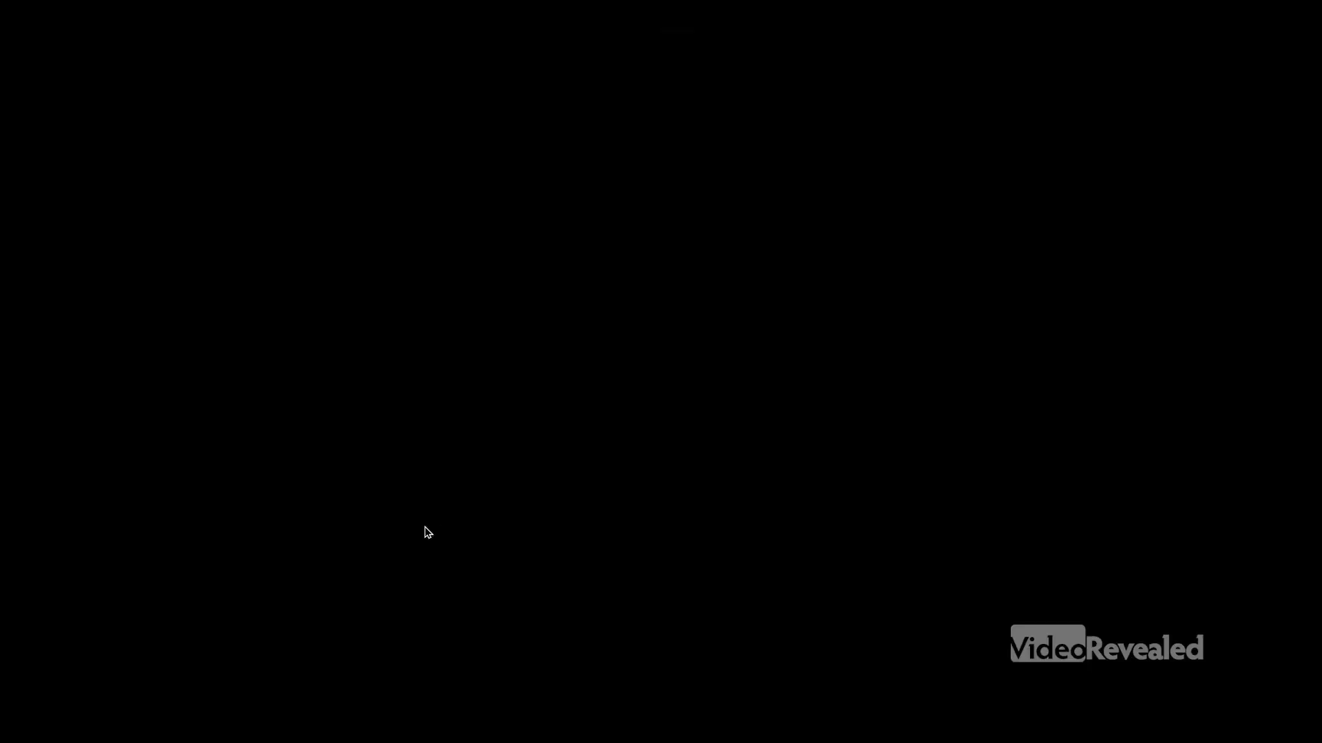